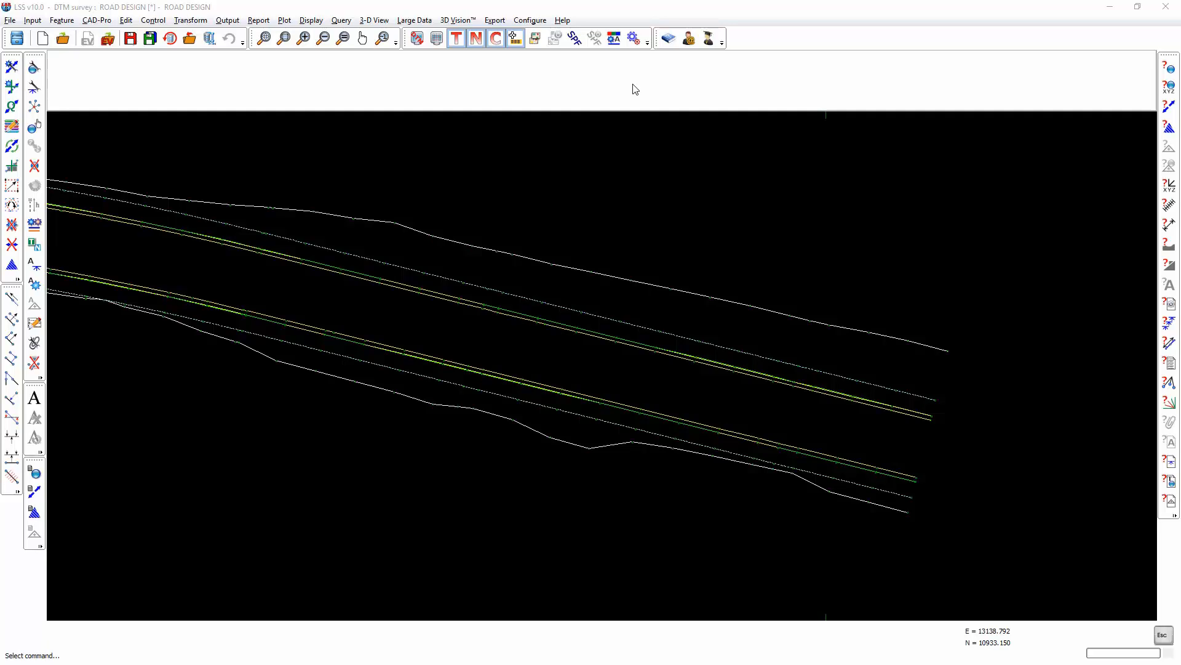
Start a new section position file named Section 1 with a start chainage of 1200 m.
{"action": "left_click", "coordinate": [532, 21]}
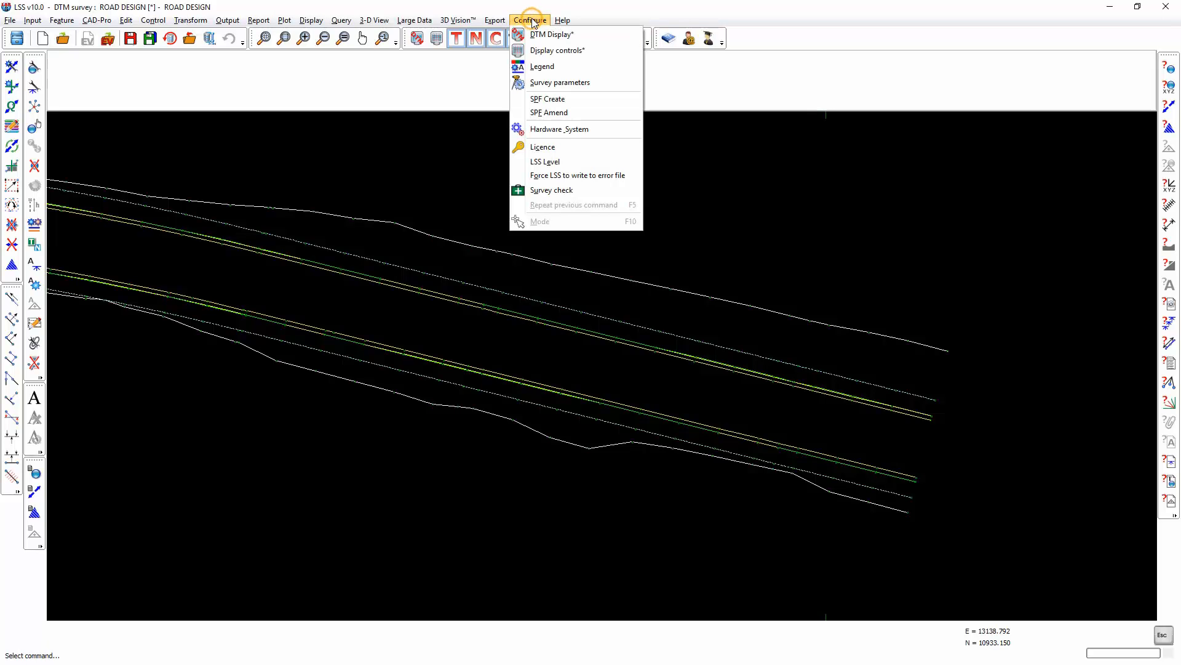
{"action": "left_click", "coordinate": [546, 99]}
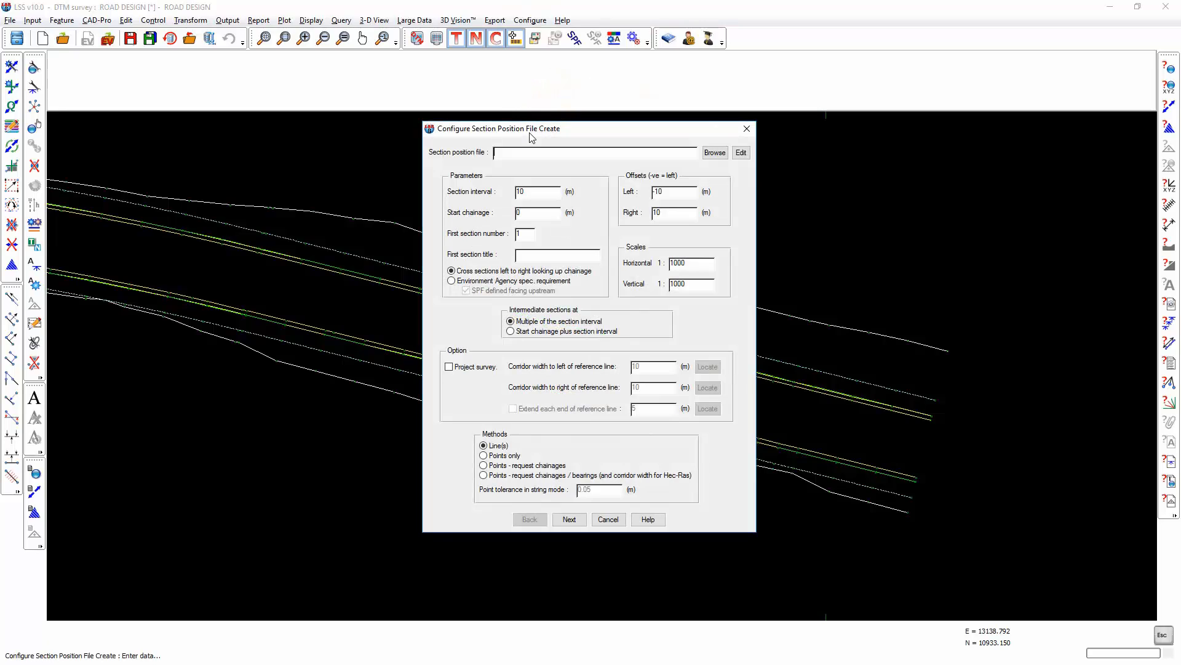
{"action": "left_click", "coordinate": [505, 154]}
{"action": "type", "text": "Section 1"}
{"action": "left_click", "coordinate": [538, 193]}
{"action": "key", "text": "Tab"}
{"action": "type", "text": "1200"}
Set the cross-section offsets to -20 m on the left and 20 m on the right.
{"action": "double_click", "coordinate": [676, 192]}
{"action": "left_click_drag", "start_coordinate": [647, 134], "coordinate": [452, 153]}
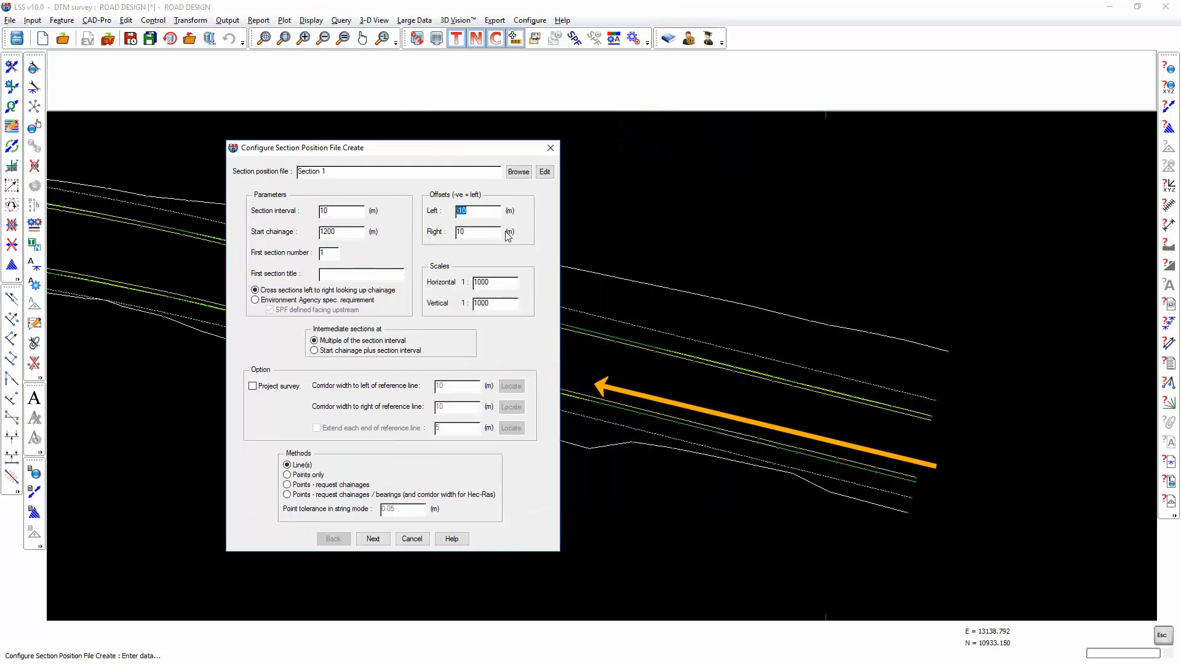
{"action": "type", "text": "-20"}
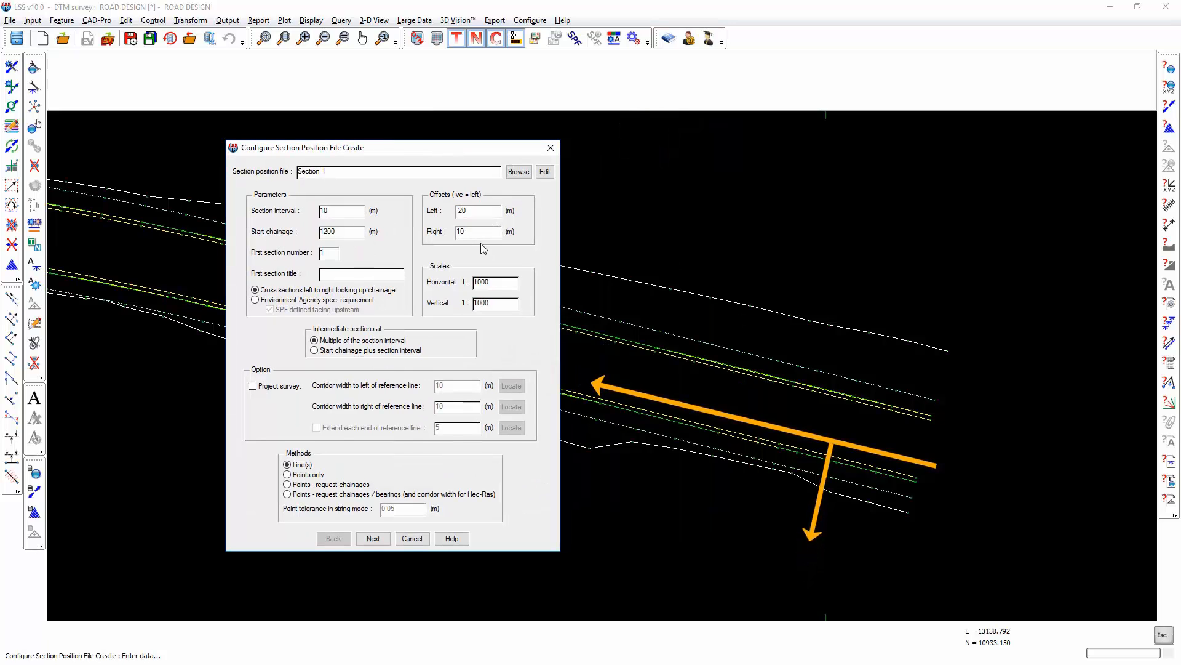
{"action": "key", "text": "Tab"}
{"action": "type", "text": "20"}
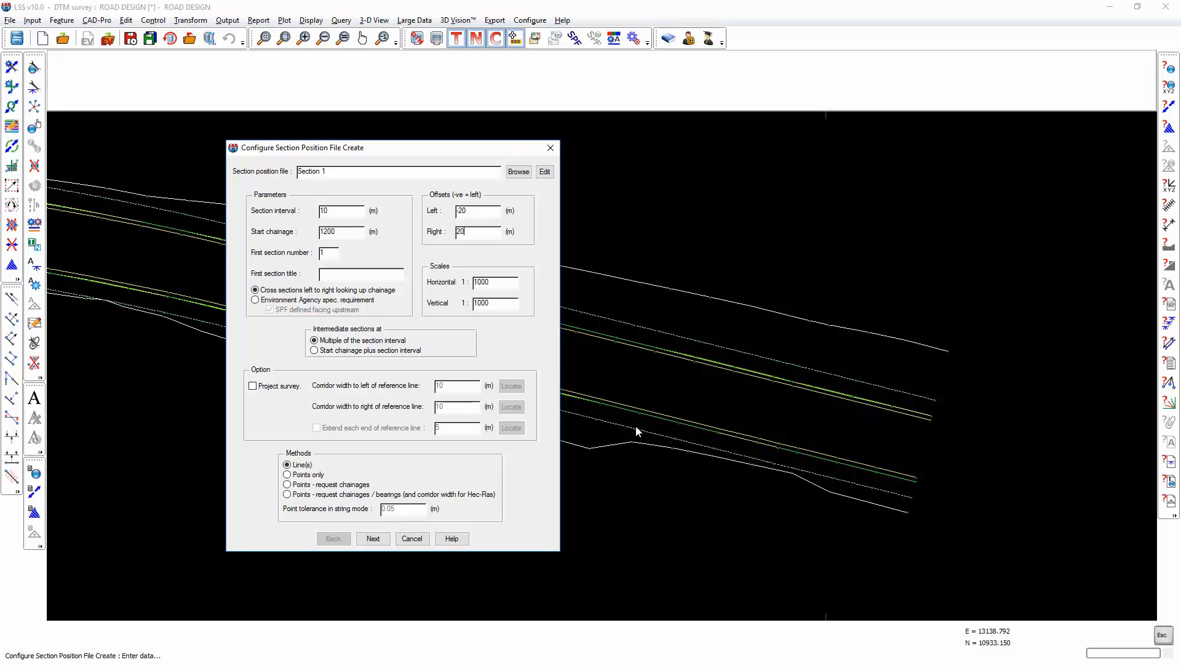
Try cross-section offsets of 0 m on the left and 40 m on the right.
{"action": "mouse_move", "coordinate": [484, 211]}
{"action": "left_mouse_down"}
{"action": "mouse_move", "coordinate": [433, 212]}
{"action": "mouse_move", "coordinate": [462, 222]}
{"action": "mouse_move", "coordinate": [431, 212]}
{"action": "left_mouse_up"}
{"action": "type", "text": "0"}
{"action": "left_click_drag", "start_coordinate": [473, 232], "coordinate": [454, 231]}
{"action": "type", "text": "40"}
{"action": "left_click", "coordinate": [476, 211]}
{"action": "left_click", "coordinate": [330, 274]}
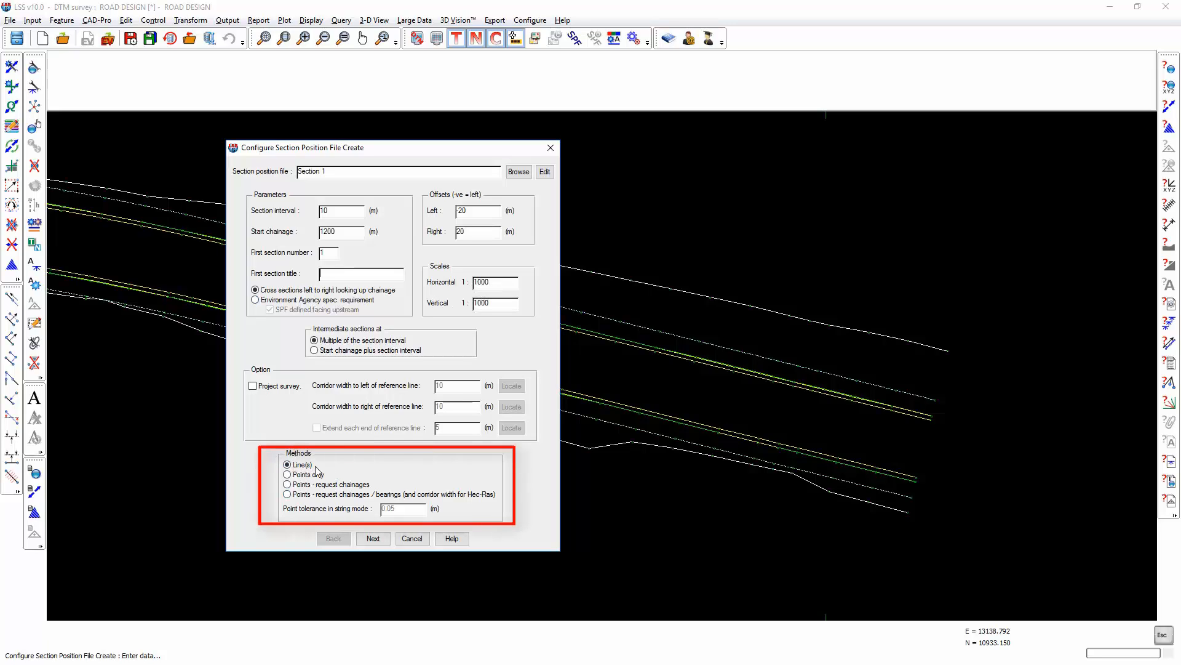
Locate the whole CLPS contour string along the northern road edge as the reference line, and end and save the SPF.
{"action": "left_click", "coordinate": [373, 539]}
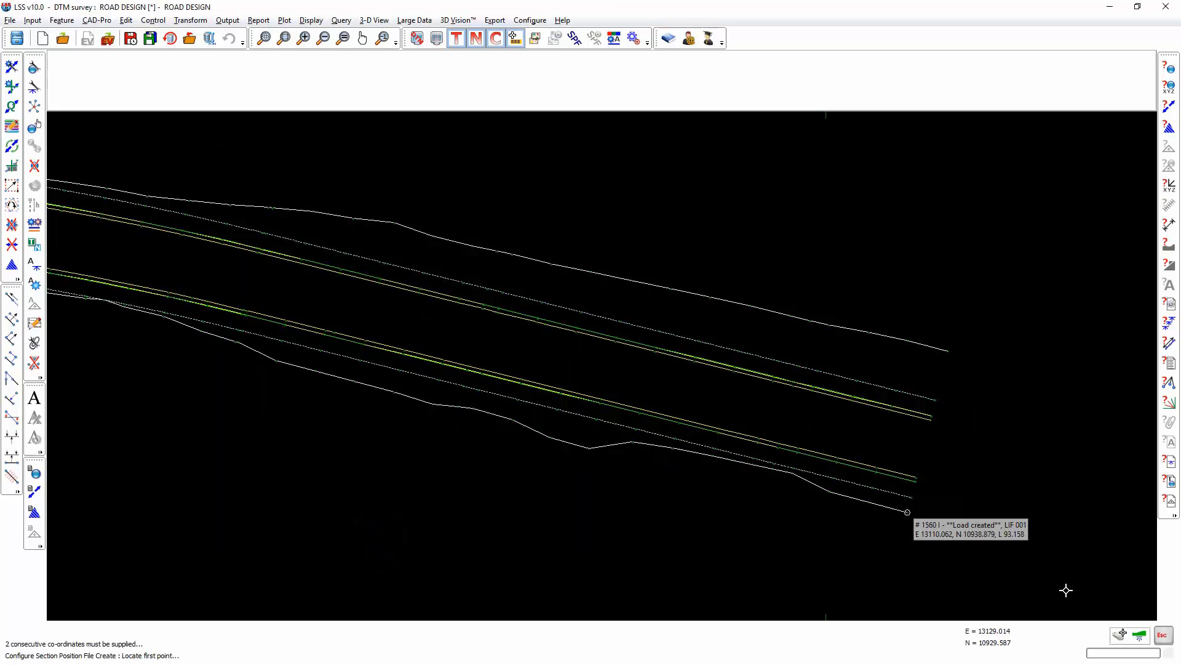
{"action": "left_click", "coordinate": [1120, 635]}
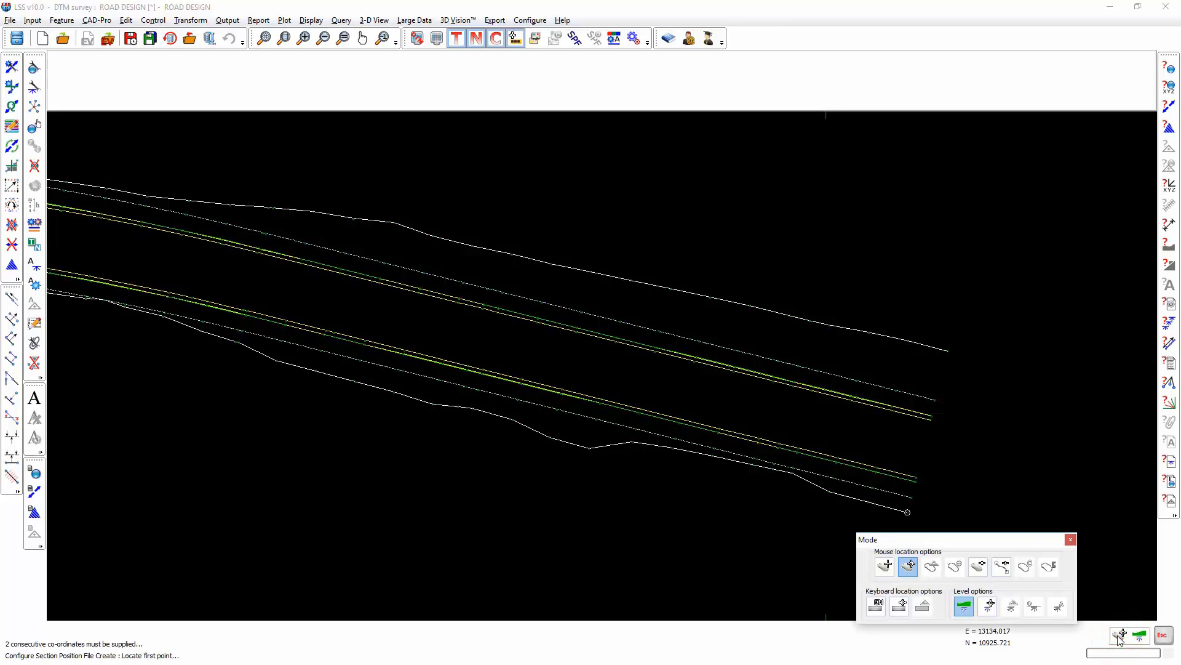
{"action": "left_click", "coordinate": [1001, 566]}
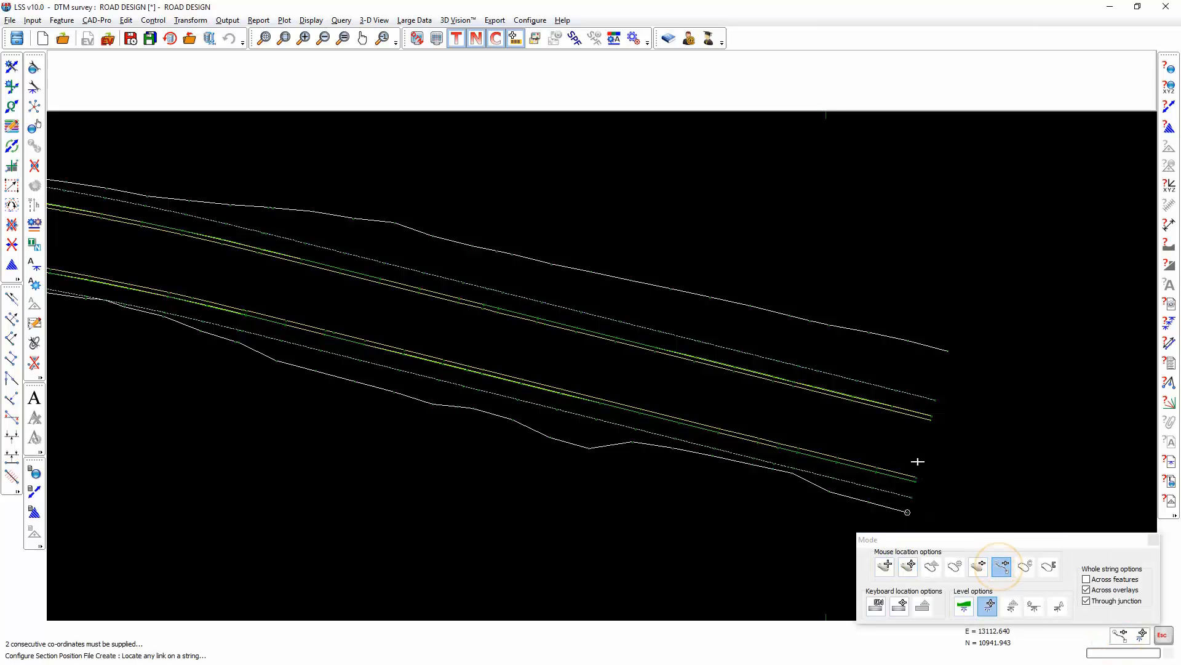
{"action": "left_click", "coordinate": [858, 402]}
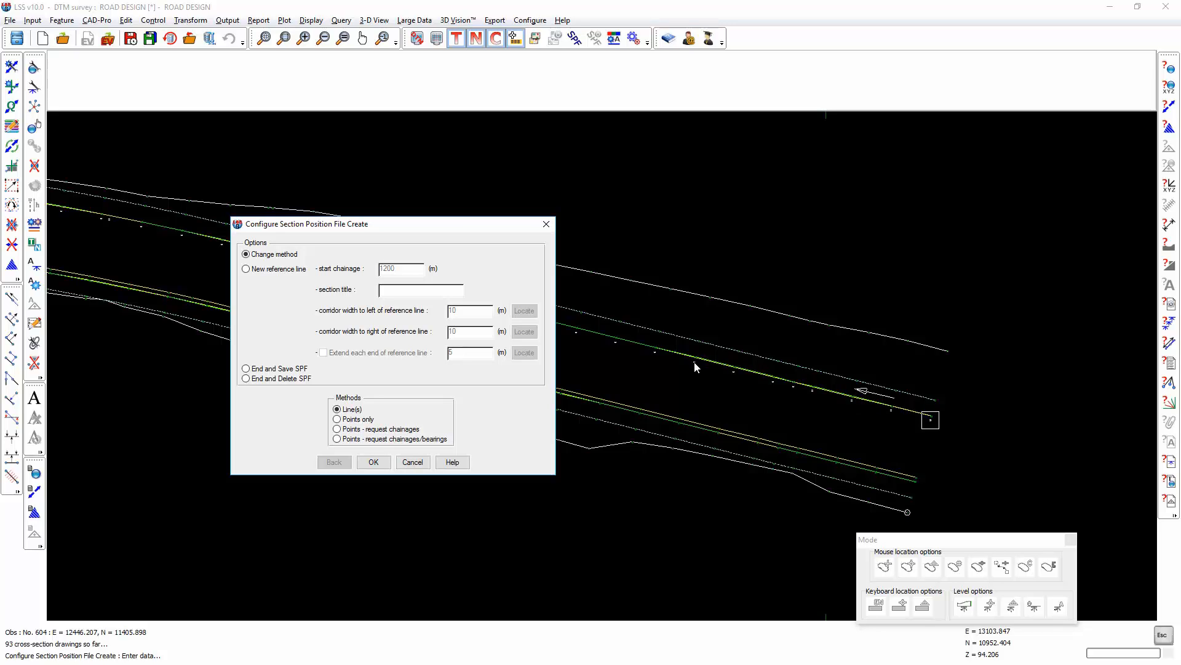
{"action": "left_click", "coordinate": [269, 368]}
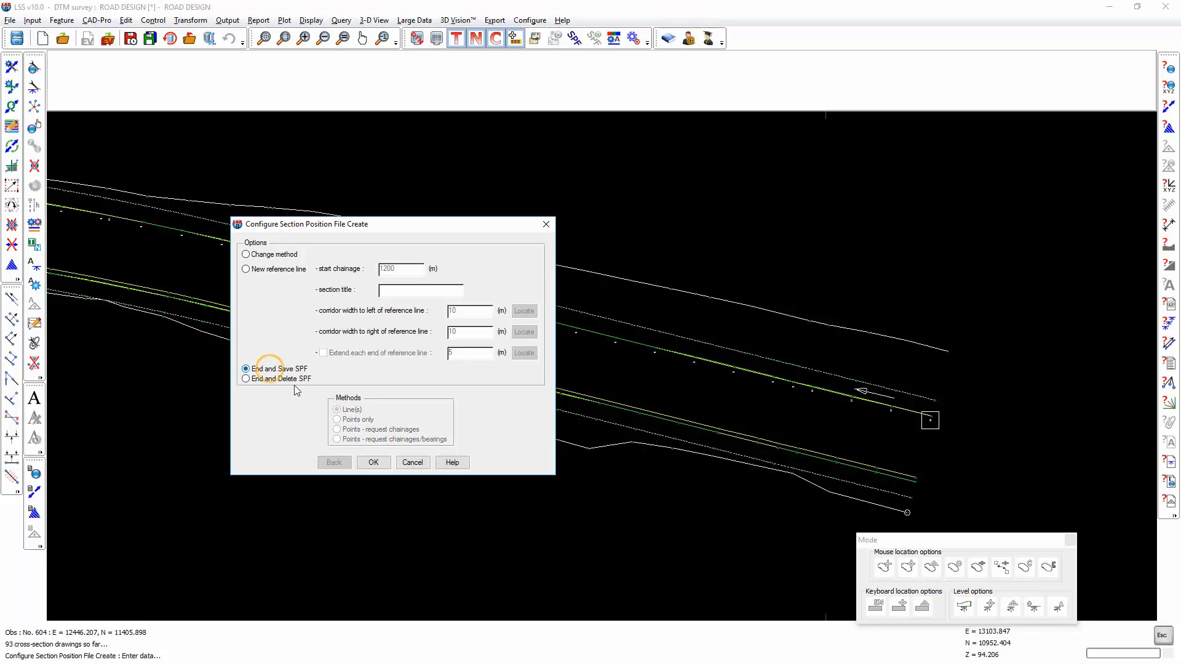
{"action": "left_click", "coordinate": [373, 462]}
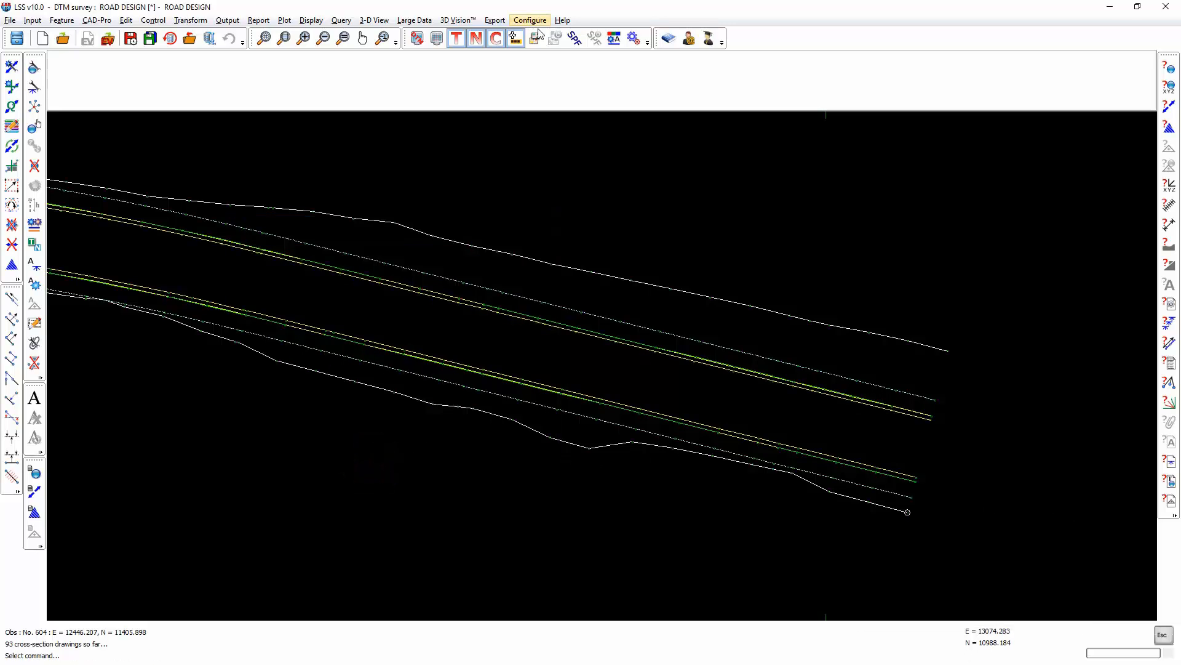
Over-display SECTION 1.SPF on the plan to check its cross sections, and switch the overlay off.
{"action": "left_click", "coordinate": [573, 39]}
{"action": "left_click", "coordinate": [407, 225]}
{"action": "left_click", "coordinate": [374, 499]}
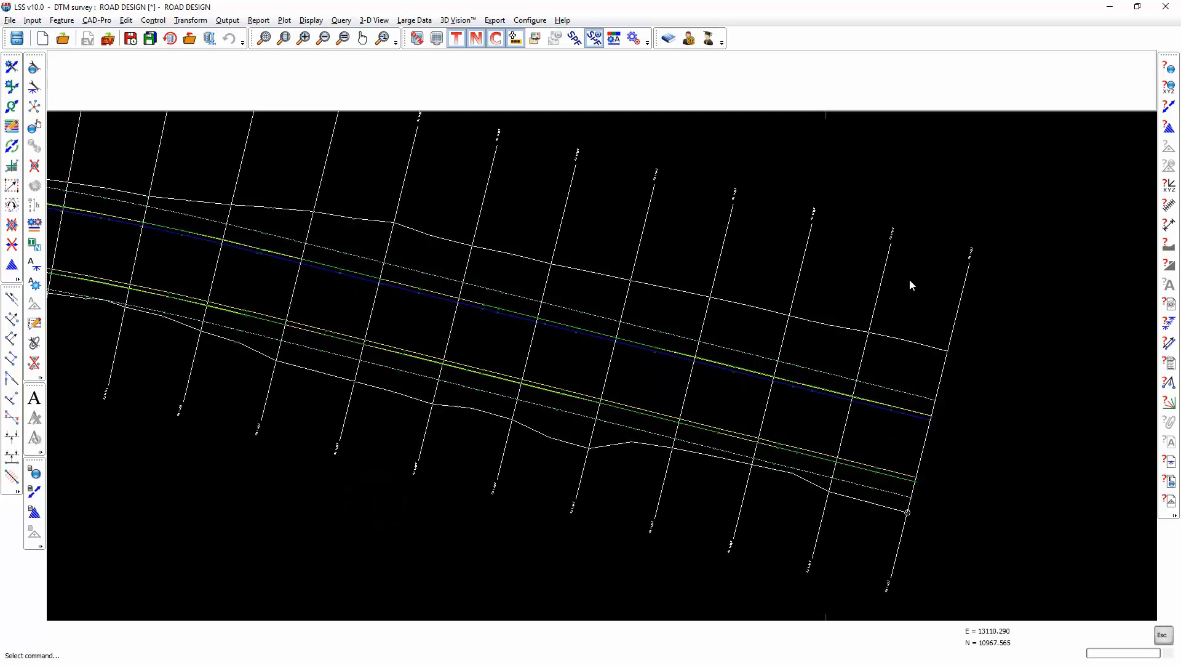
{"action": "left_click", "coordinate": [596, 40]}
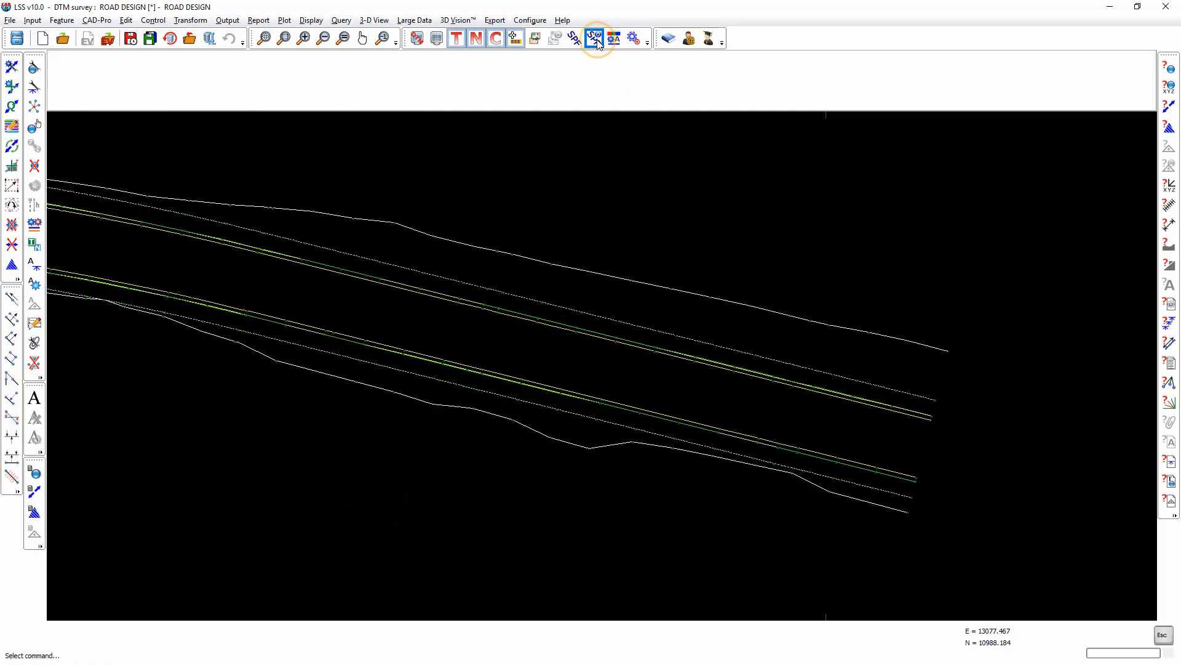
Set up another section position file, SECTION 2.SPF, using the Points only method.
{"action": "left_click", "coordinate": [529, 20]}
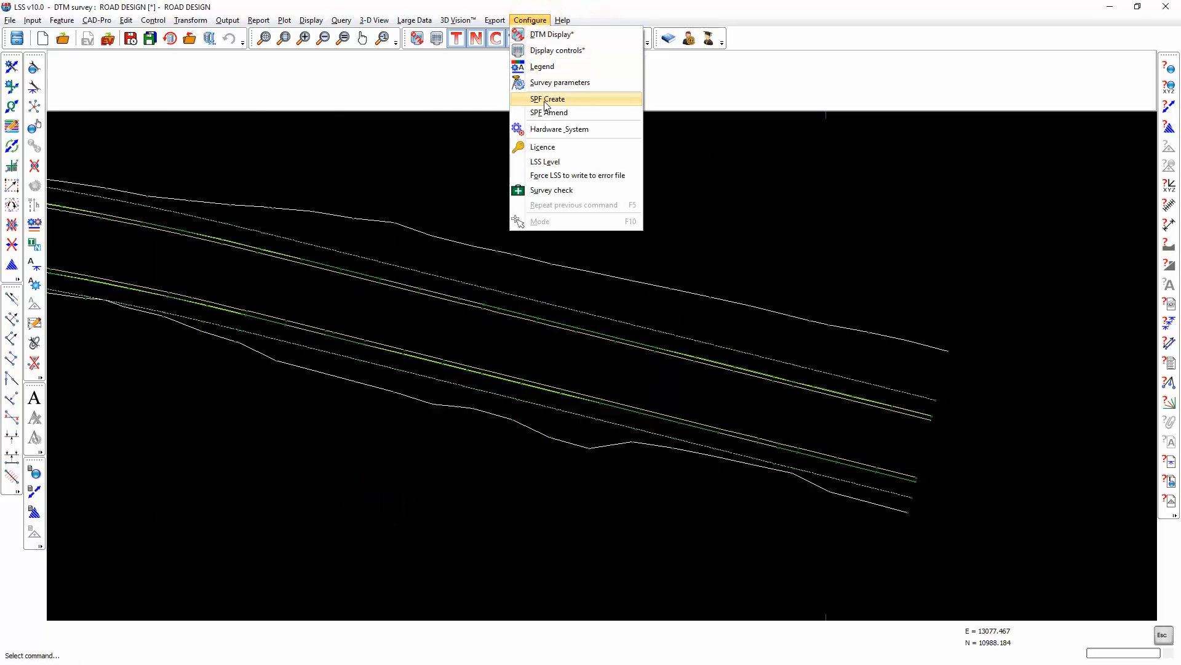
{"action": "left_click", "coordinate": [544, 102]}
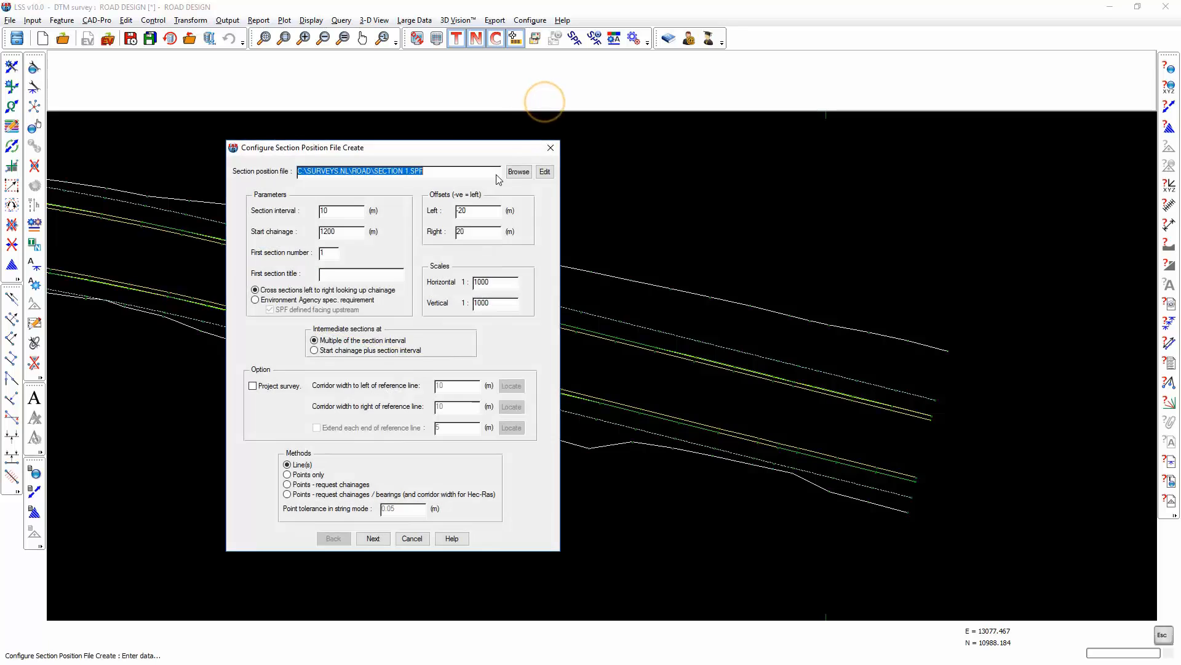
{"action": "left_click", "coordinate": [407, 173]}
{"action": "key", "text": "BackSpace"}
{"action": "type", "text": "2"}
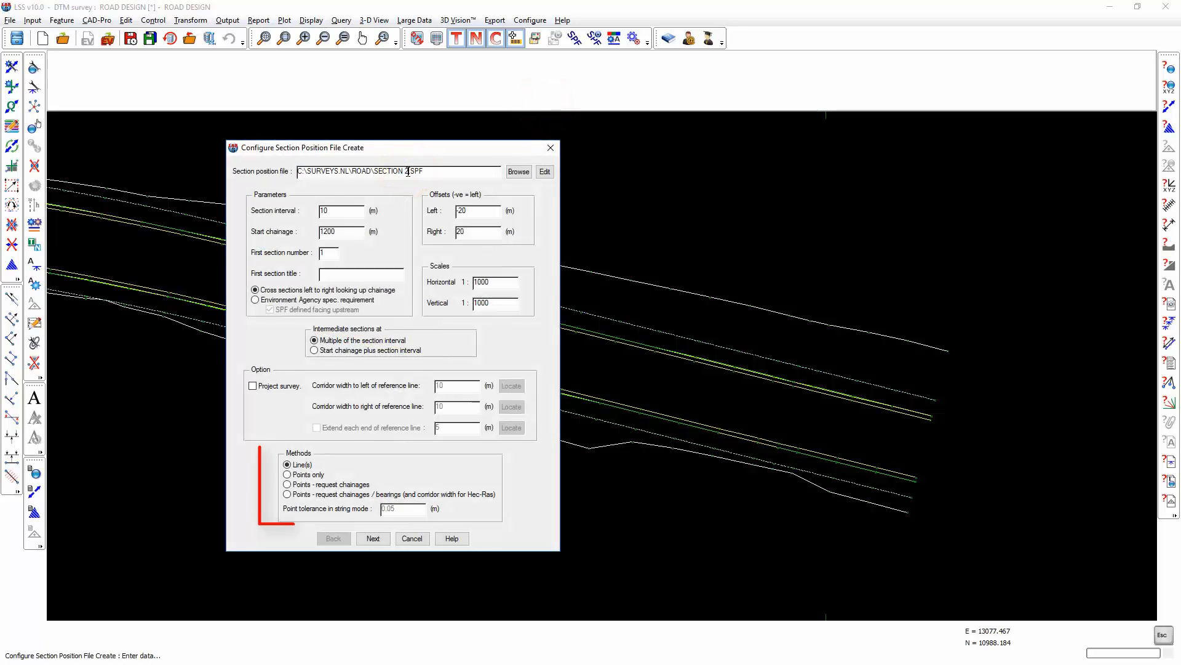
{"action": "left_click", "coordinate": [306, 476]}
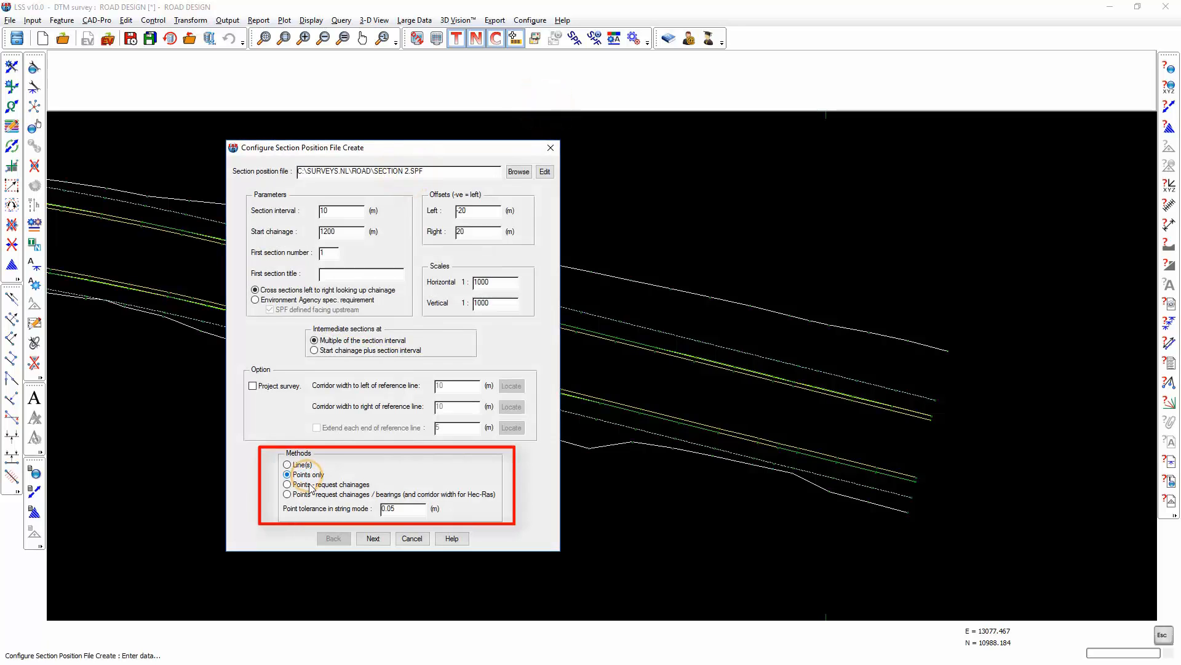
{"action": "left_click", "coordinate": [373, 539]}
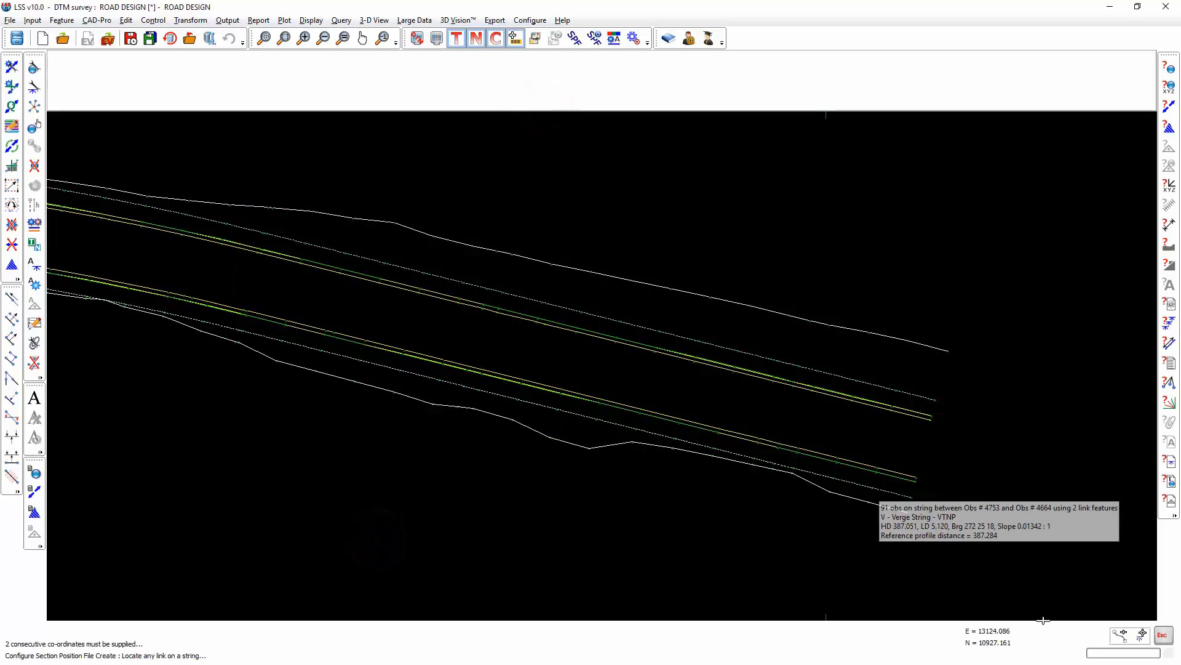
Locate six free cursor points about 20 m apart westward along the northern road edge, and end and save the SPF.
{"action": "left_click", "coordinate": [1122, 635]}
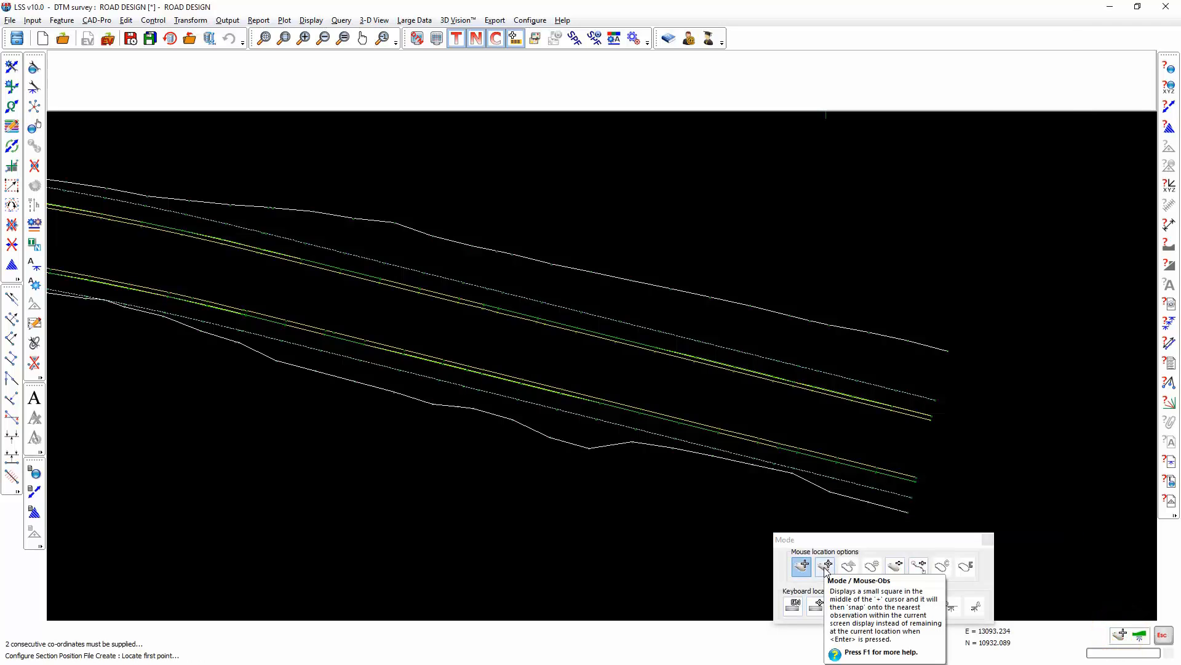
{"action": "left_click", "coordinate": [825, 569]}
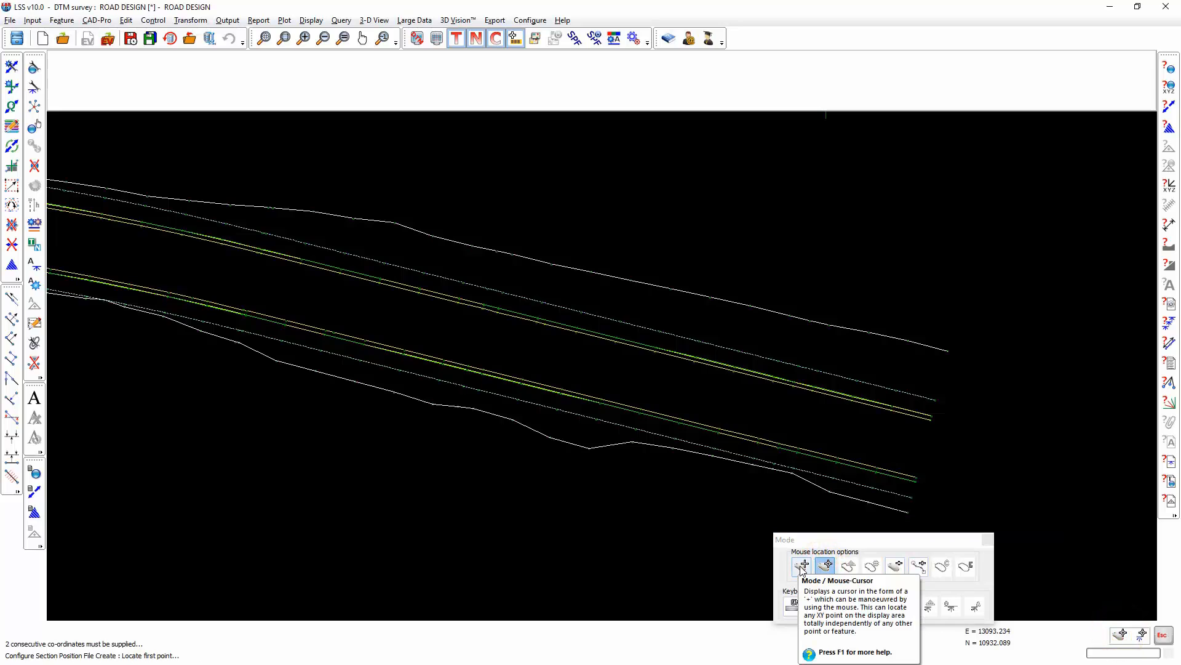
{"action": "left_click", "coordinate": [802, 567]}
{"action": "left_click", "coordinate": [928, 430]}
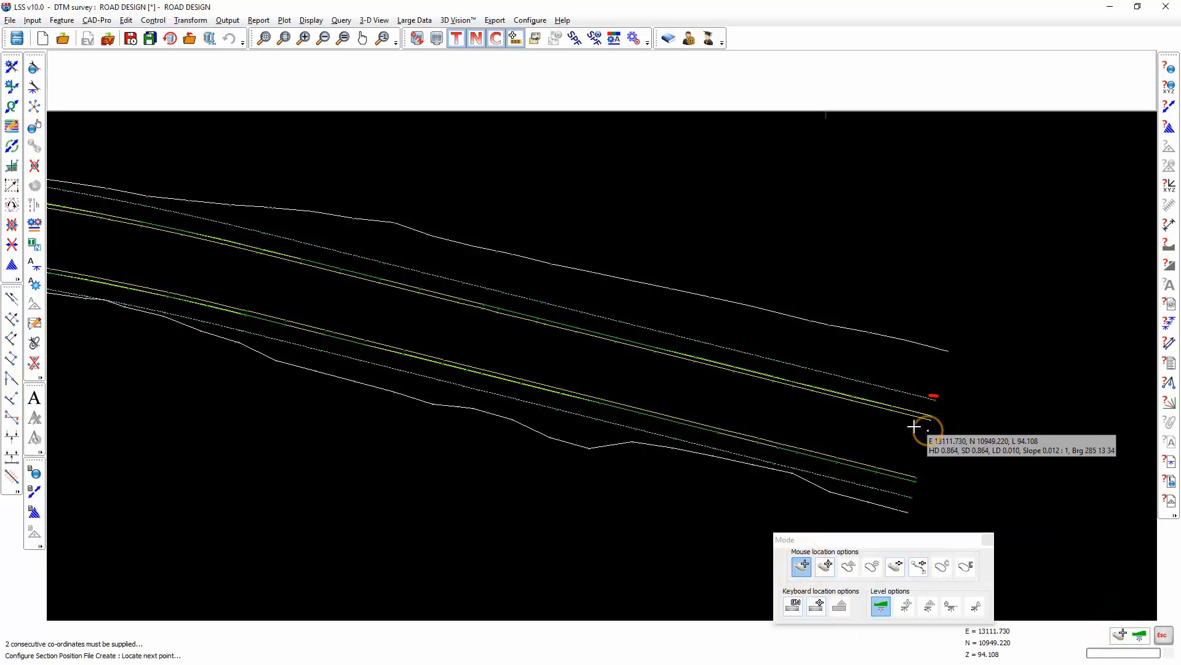
{"action": "left_click", "coordinate": [759, 390]}
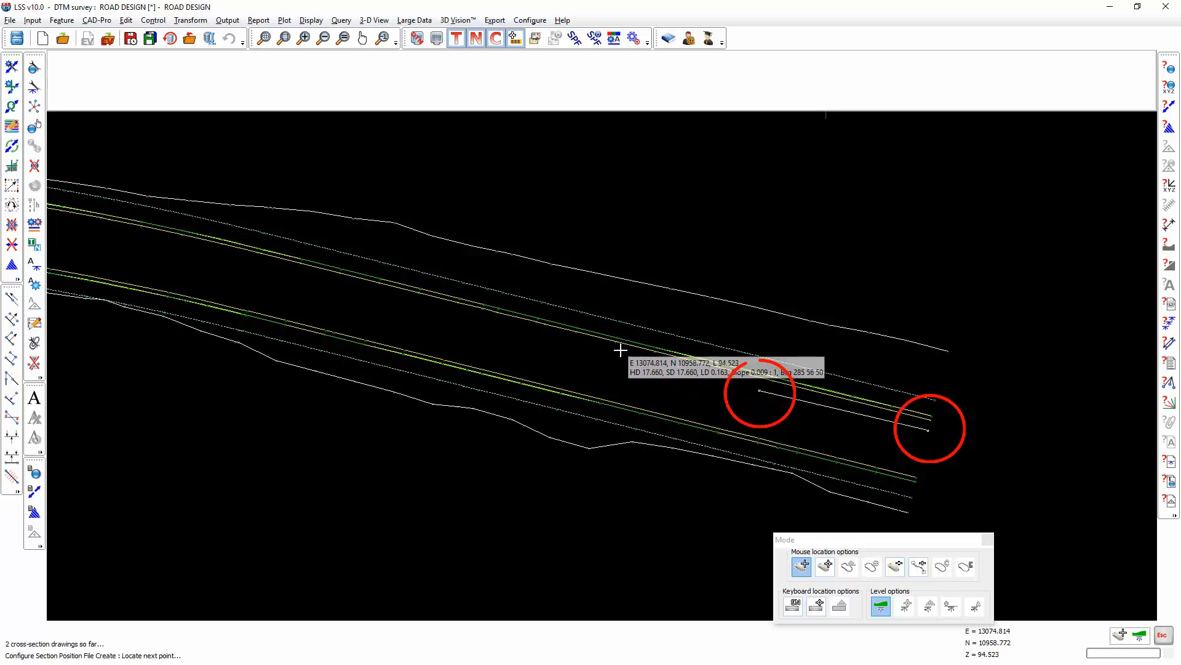
{"action": "left_click", "coordinate": [589, 349]}
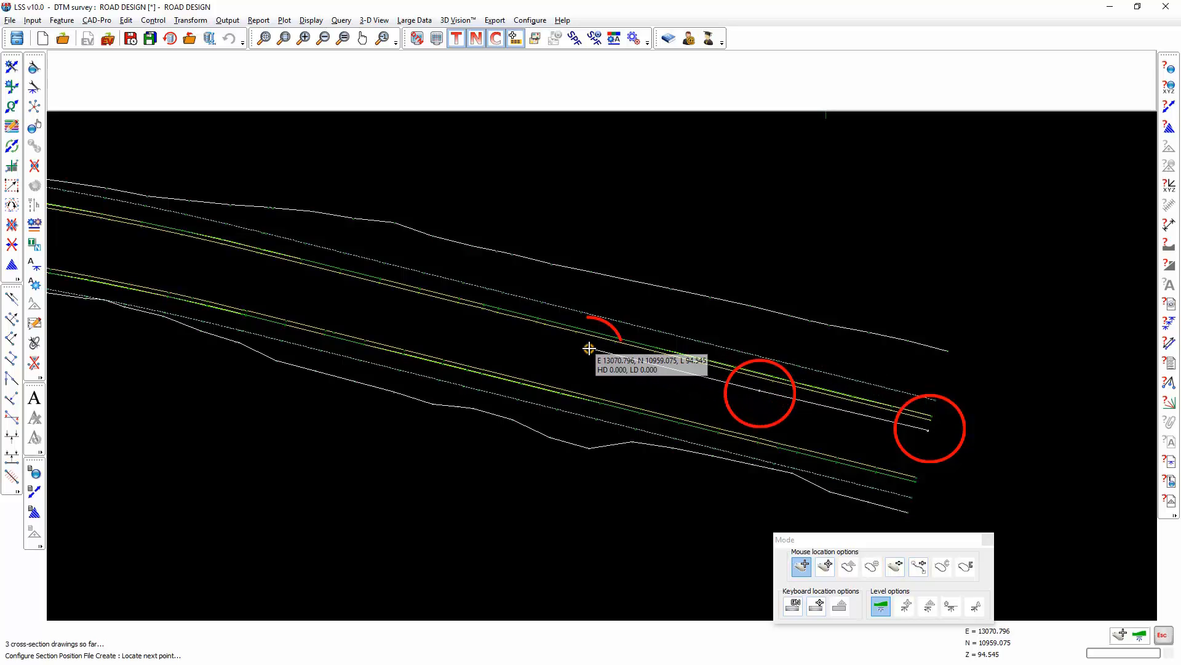
{"action": "left_click", "coordinate": [459, 316]}
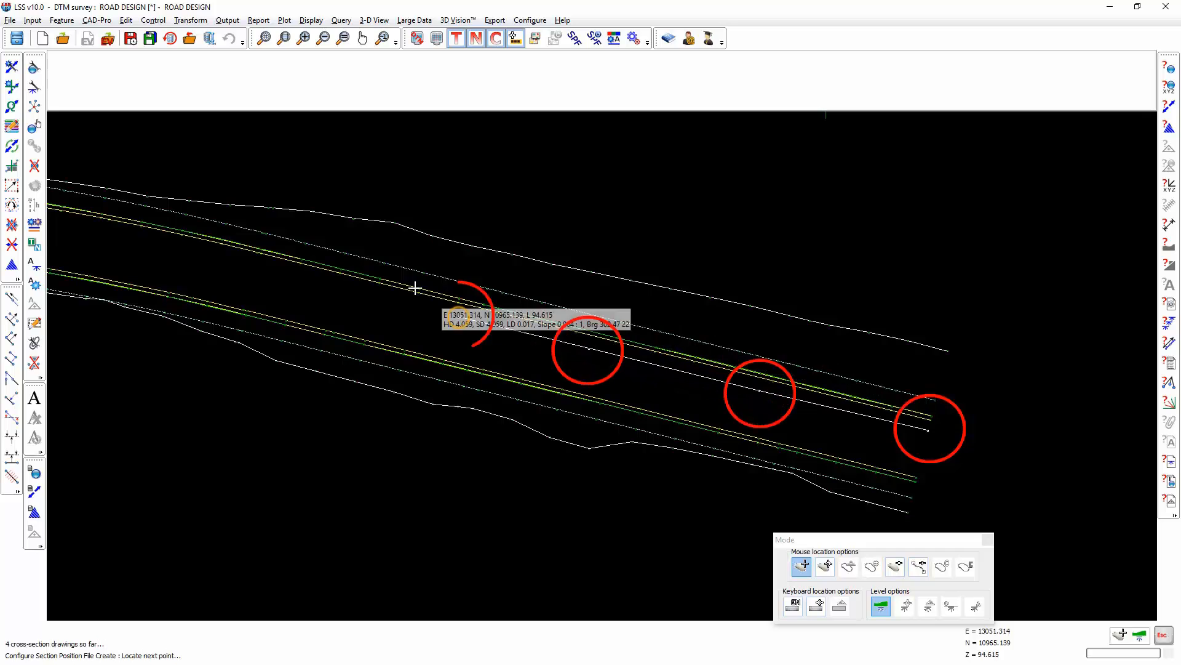
{"action": "left_click", "coordinate": [304, 280]}
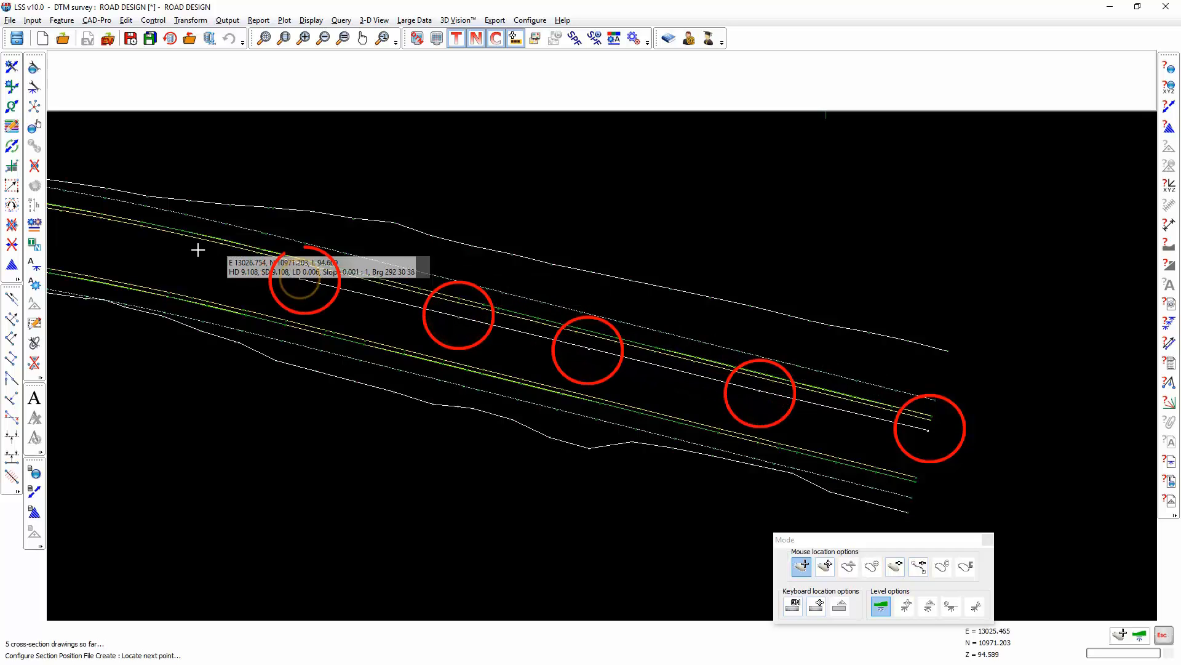
{"action": "left_click", "coordinate": [172, 248]}
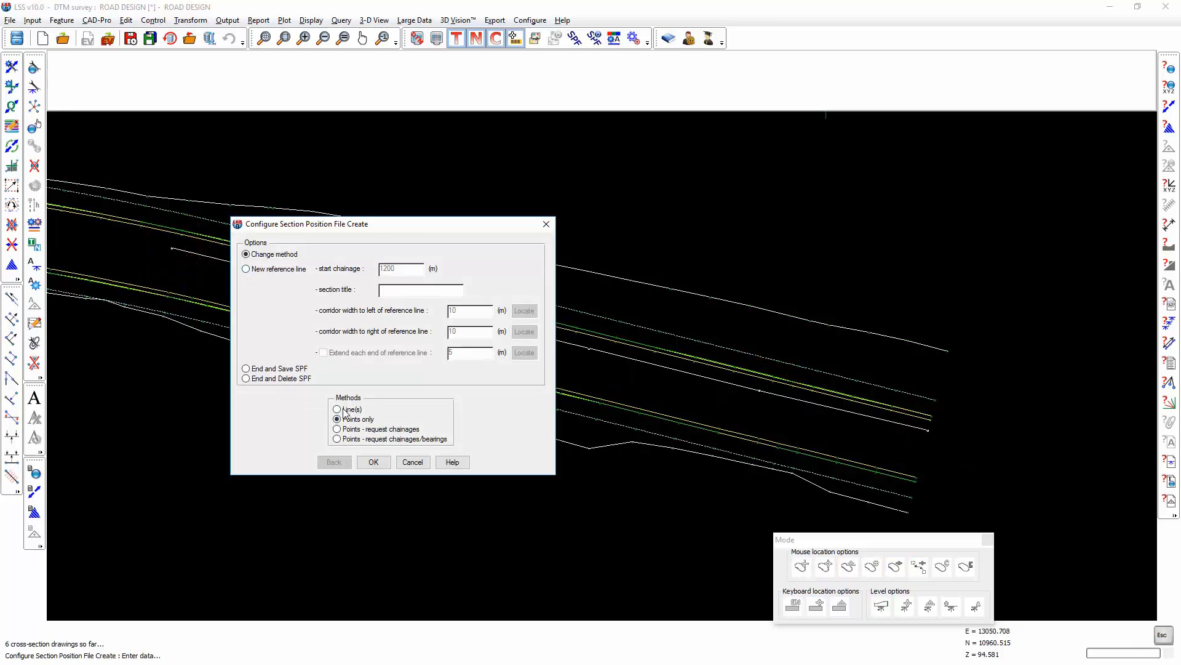
{"action": "left_click", "coordinate": [266, 369]}
{"action": "left_click", "coordinate": [380, 462]}
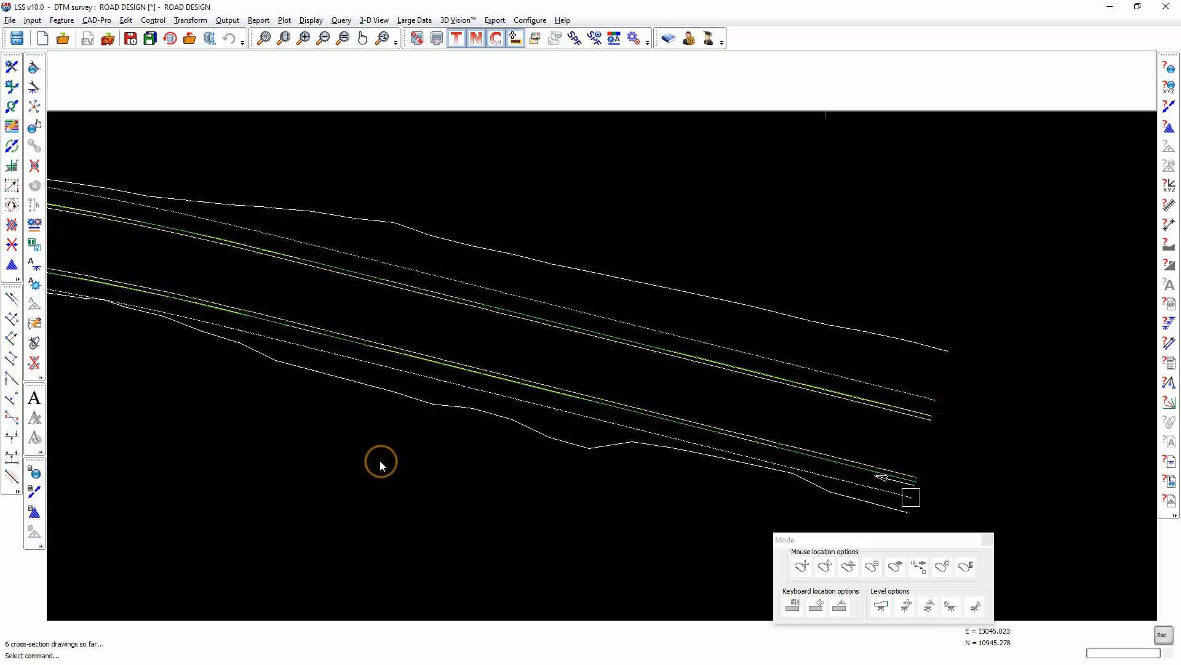
Over-display SECTION 2.SPF on the plan to check its cross sections, and switch the overlay off.
{"action": "left_click", "coordinate": [574, 40]}
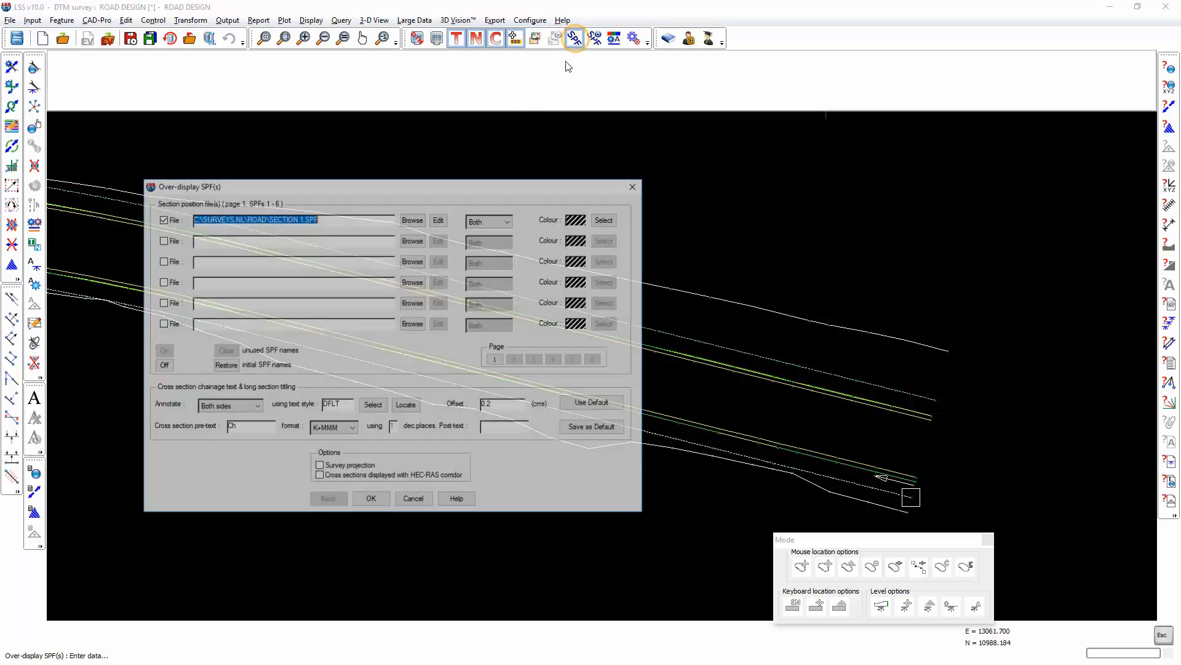
{"action": "left_click", "coordinate": [305, 219]}
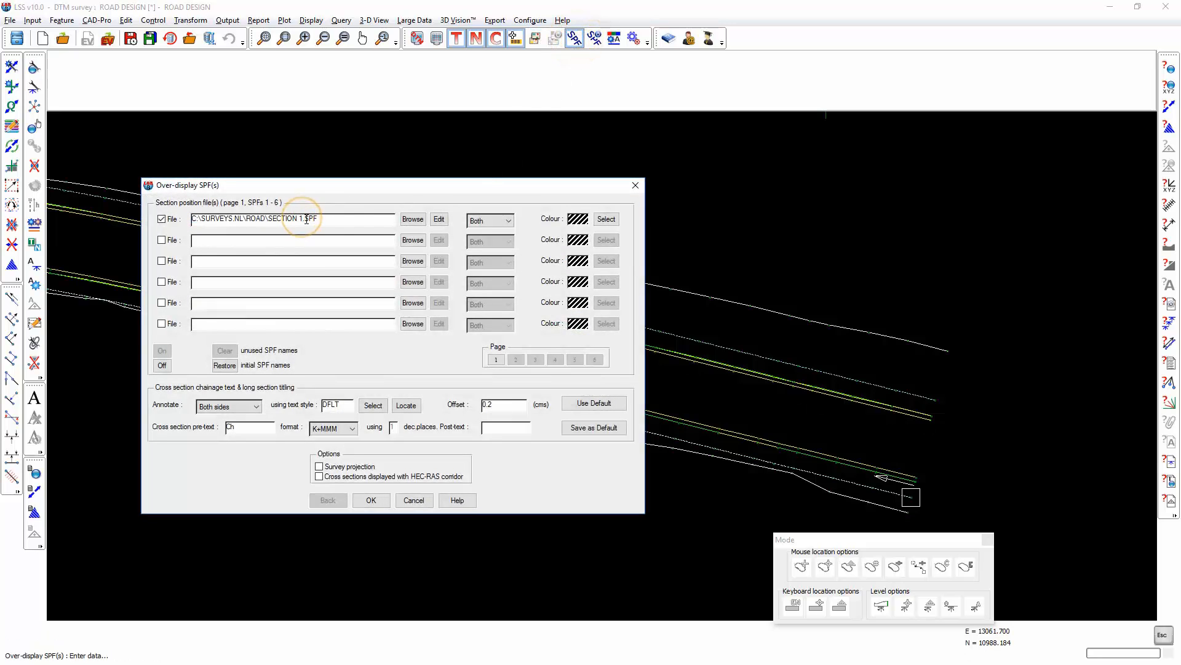
{"action": "key", "text": "Return"}
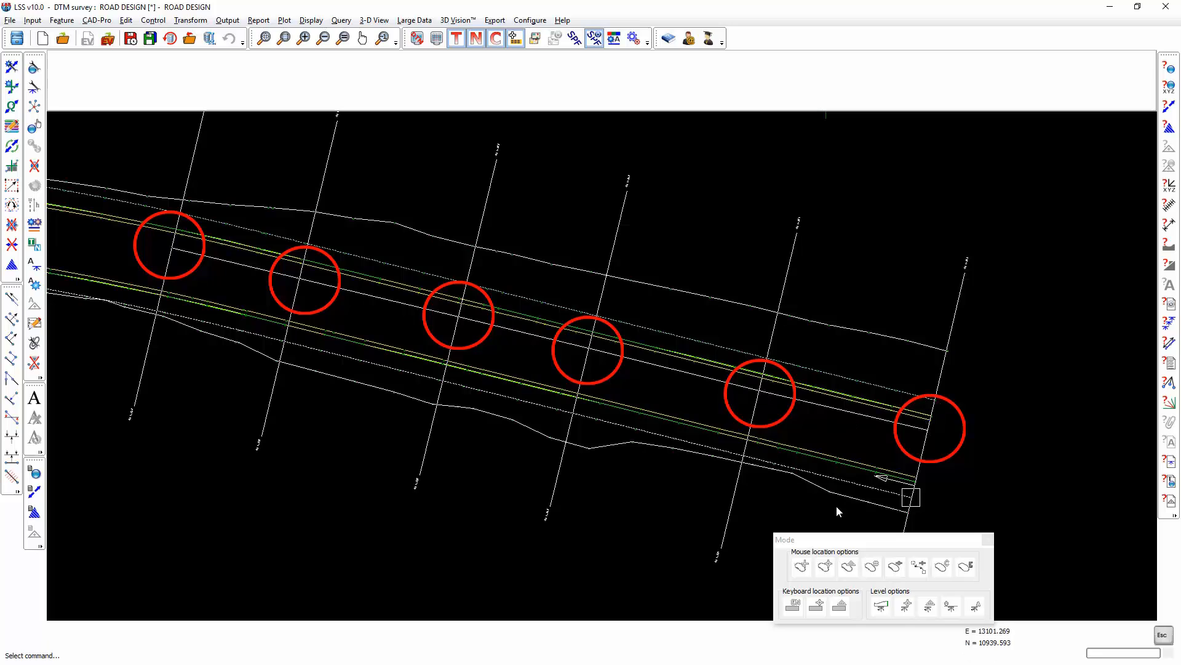
{"action": "left_click", "coordinate": [595, 40]}
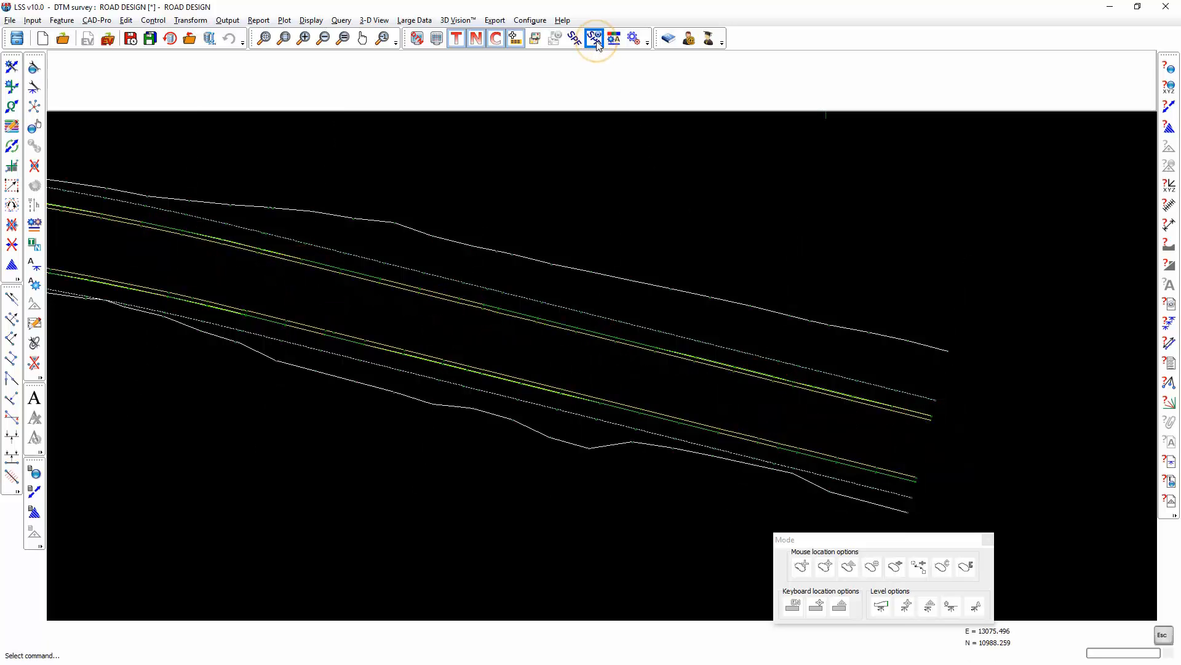
Set up another section position file, SECTION 3.SPF, using the Points - request chainages method.
{"action": "left_click", "coordinate": [530, 20]}
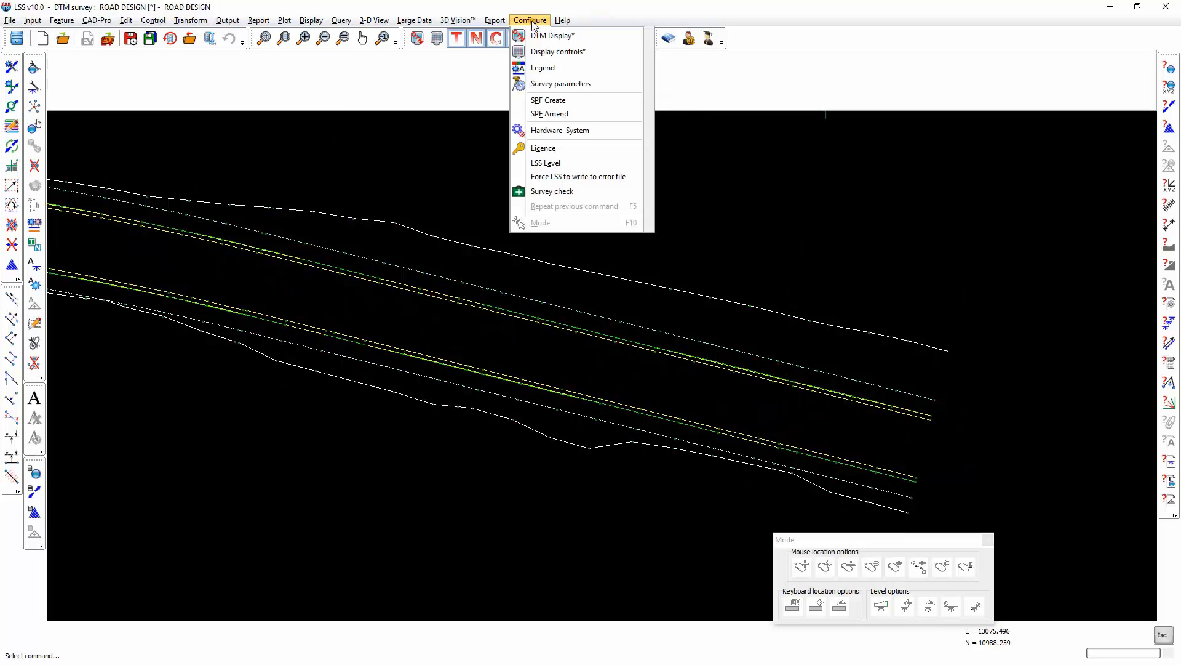
{"action": "left_click", "coordinate": [548, 97]}
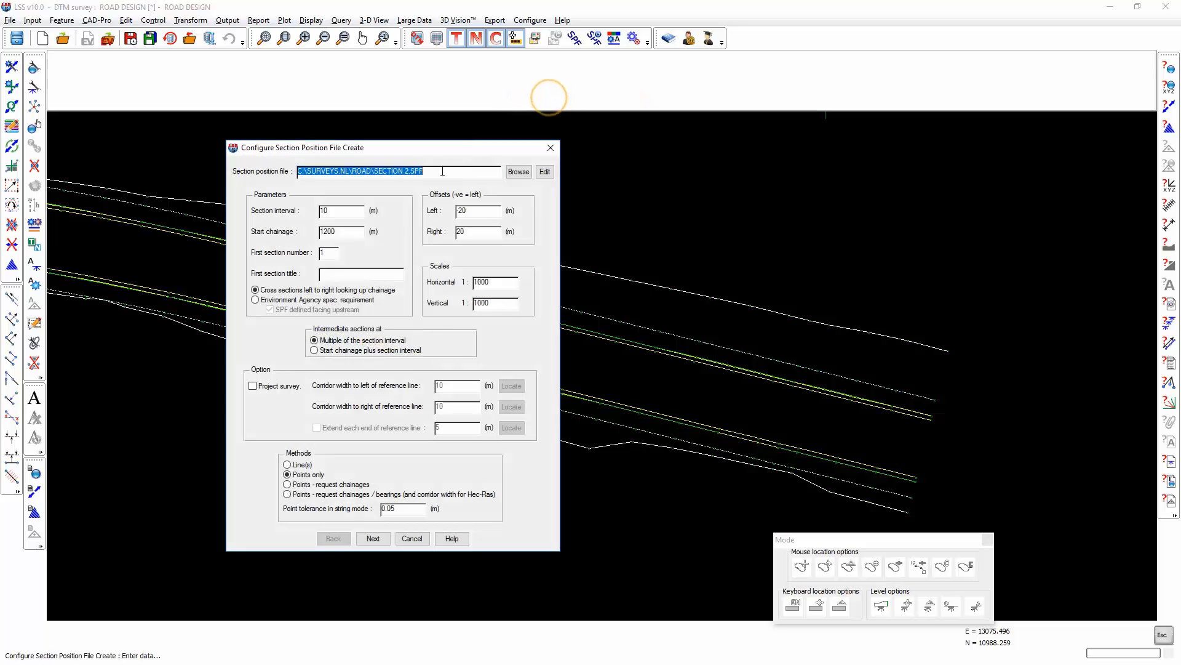
{"action": "left_click", "coordinate": [407, 172]}
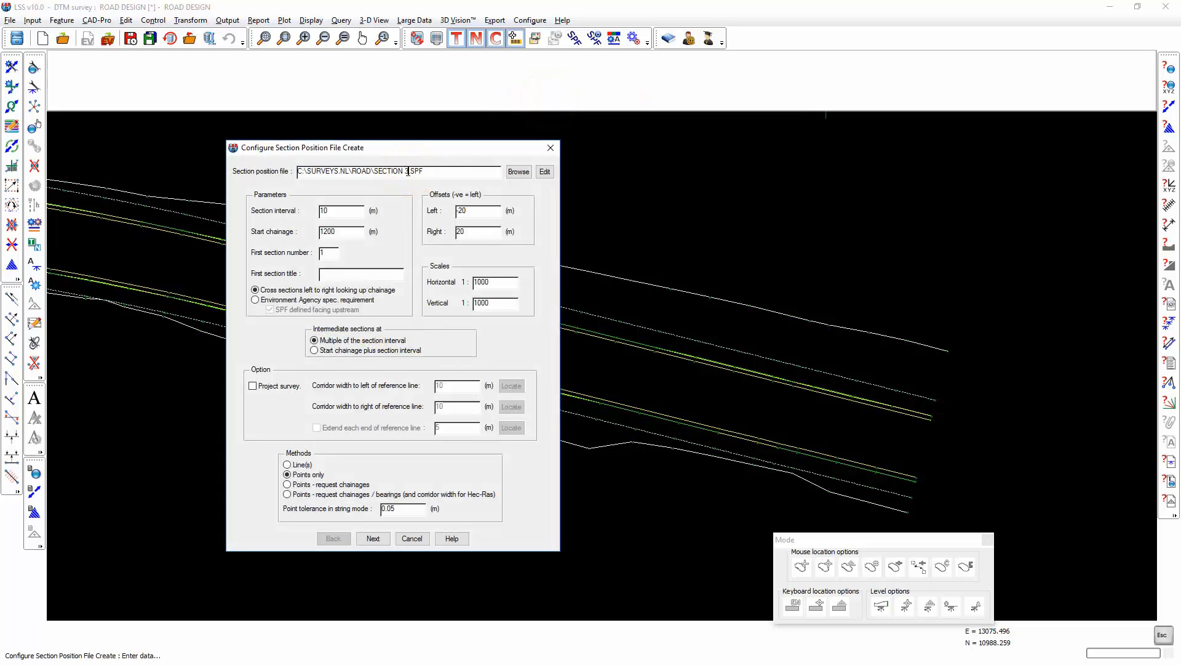
{"action": "left_click", "coordinate": [342, 485]}
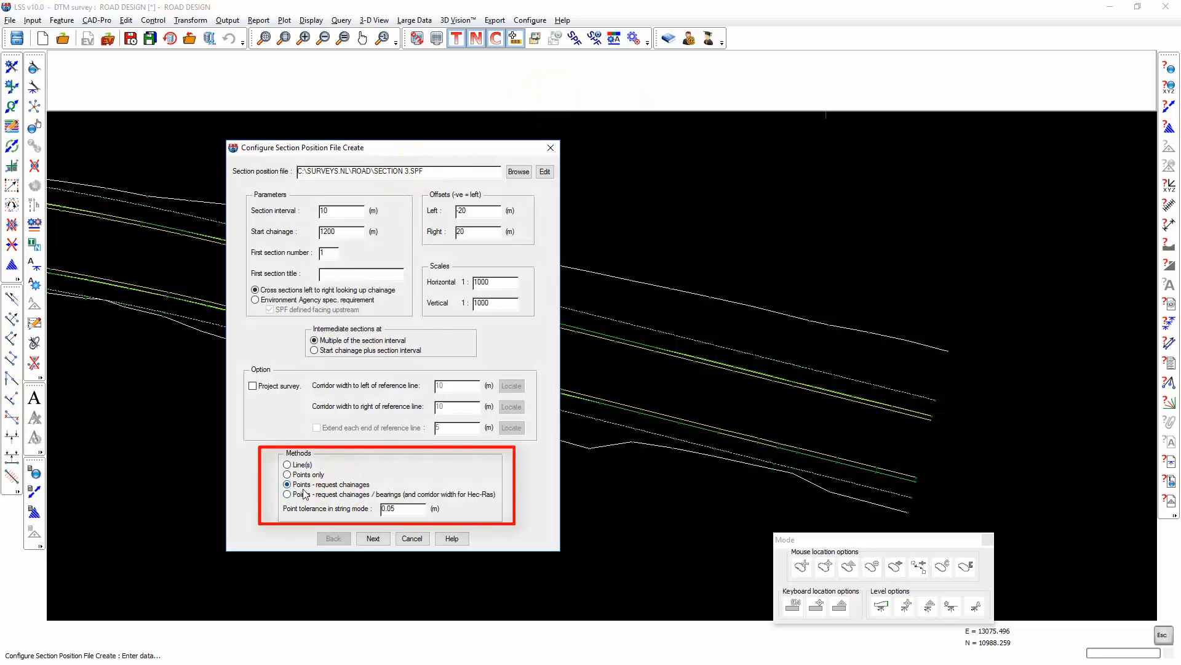
{"action": "left_click", "coordinate": [373, 539]}
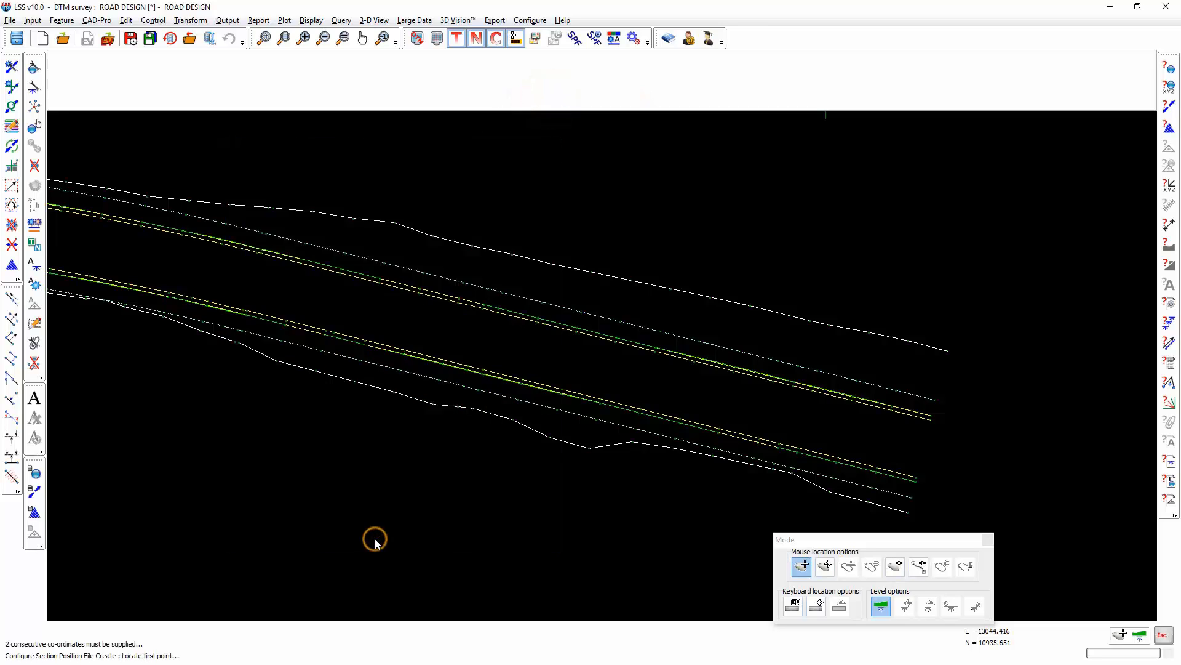
Locate the first point mid-road at the eastern end with chainage 1200, and a second about 21 m westward, adjusting its chainage.
{"action": "left_click", "coordinate": [926, 435]}
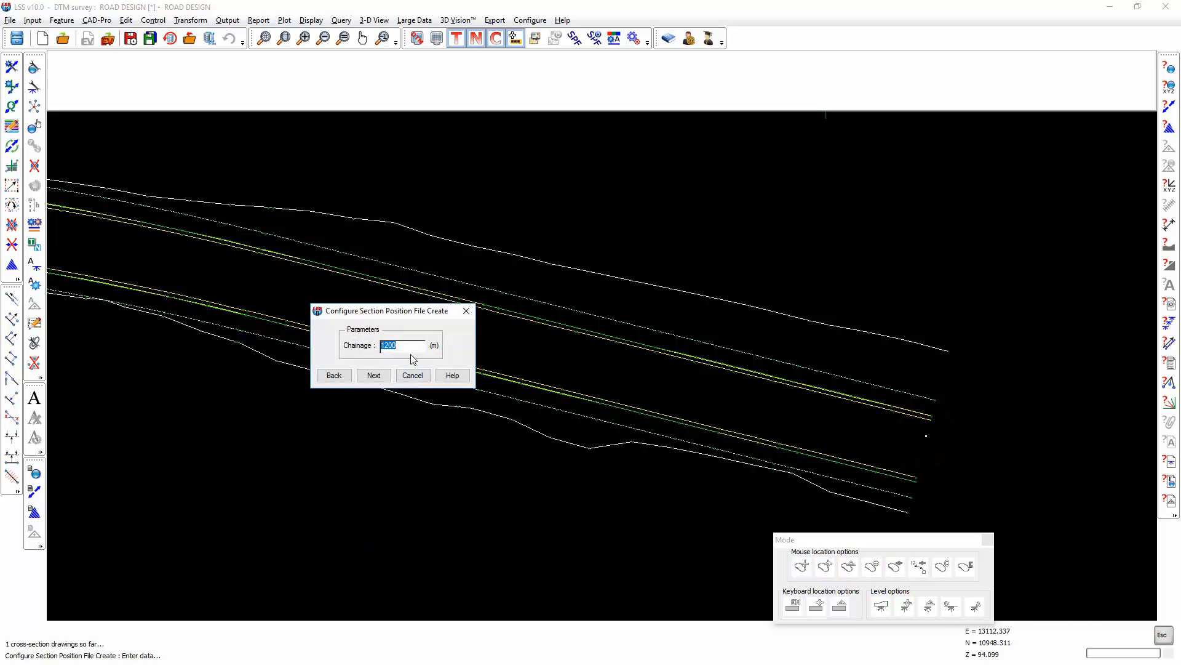
{"action": "left_click", "coordinate": [381, 377]}
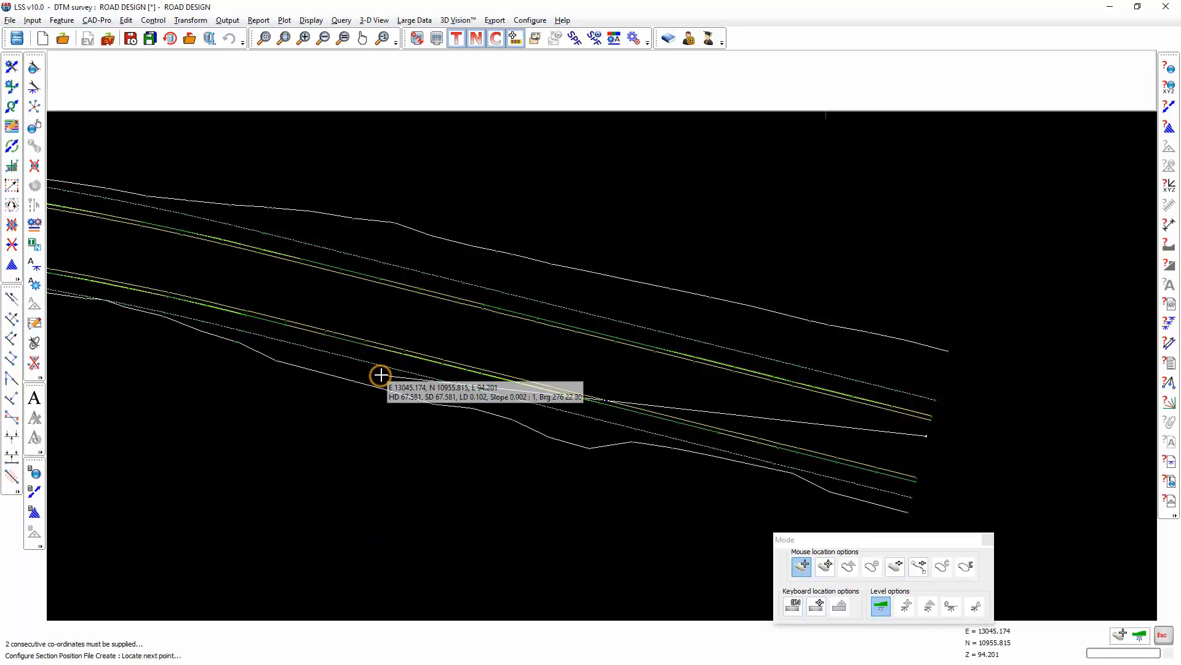
{"action": "left_click", "coordinate": [758, 398]}
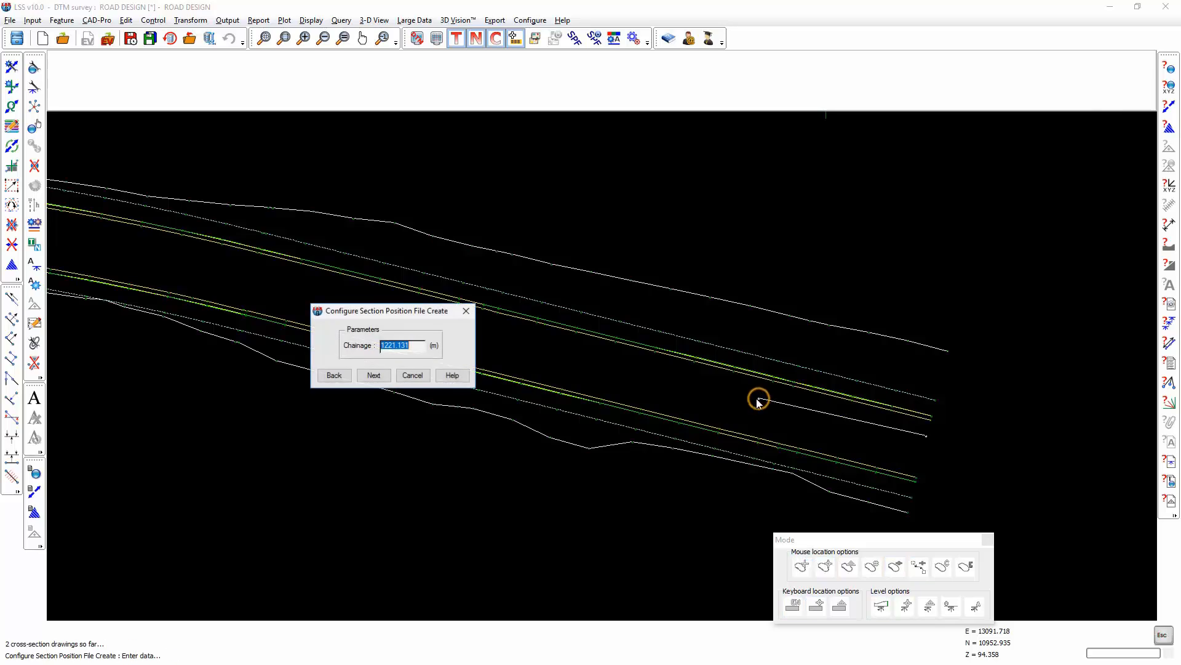
{"action": "left_click", "coordinate": [413, 344]}
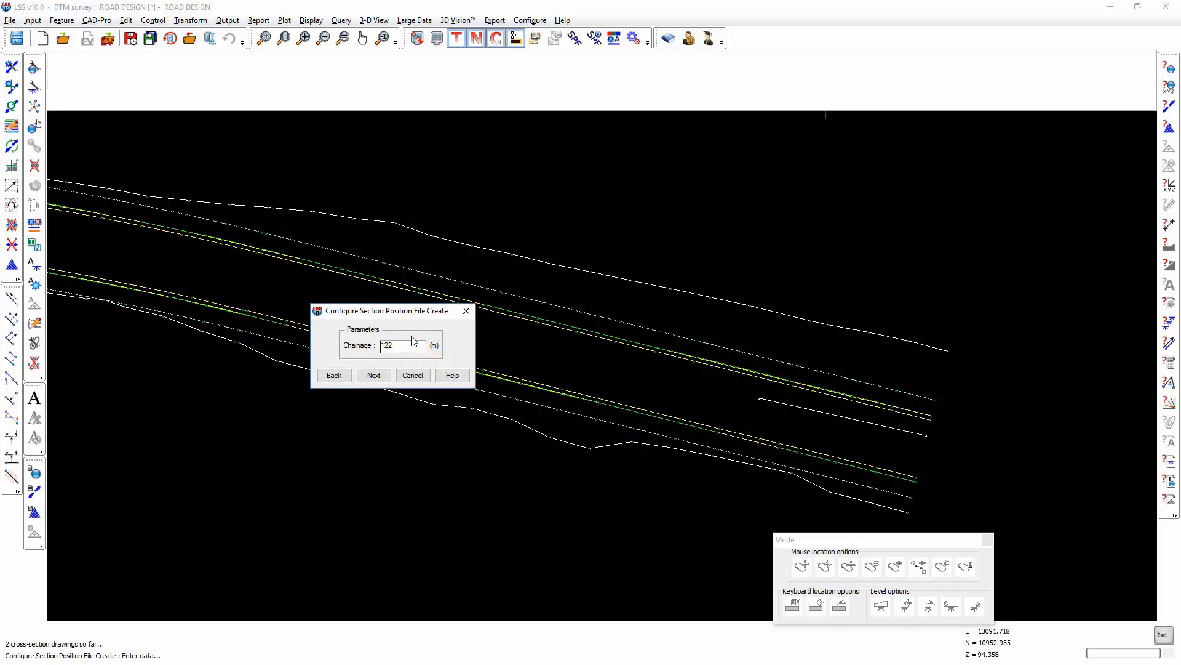
{"action": "key", "text": "Return"}
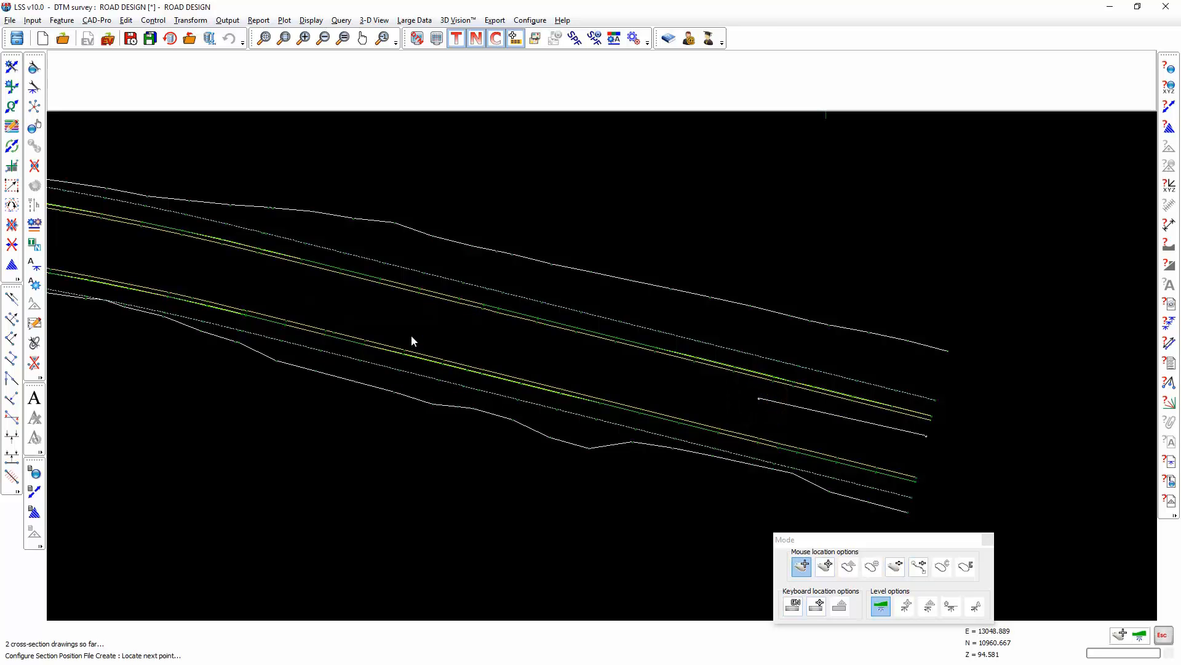
Locate a third free cursor point about 22.5 m further west along the road and adjust its chainage.
{"action": "left_click", "coordinate": [580, 361]}
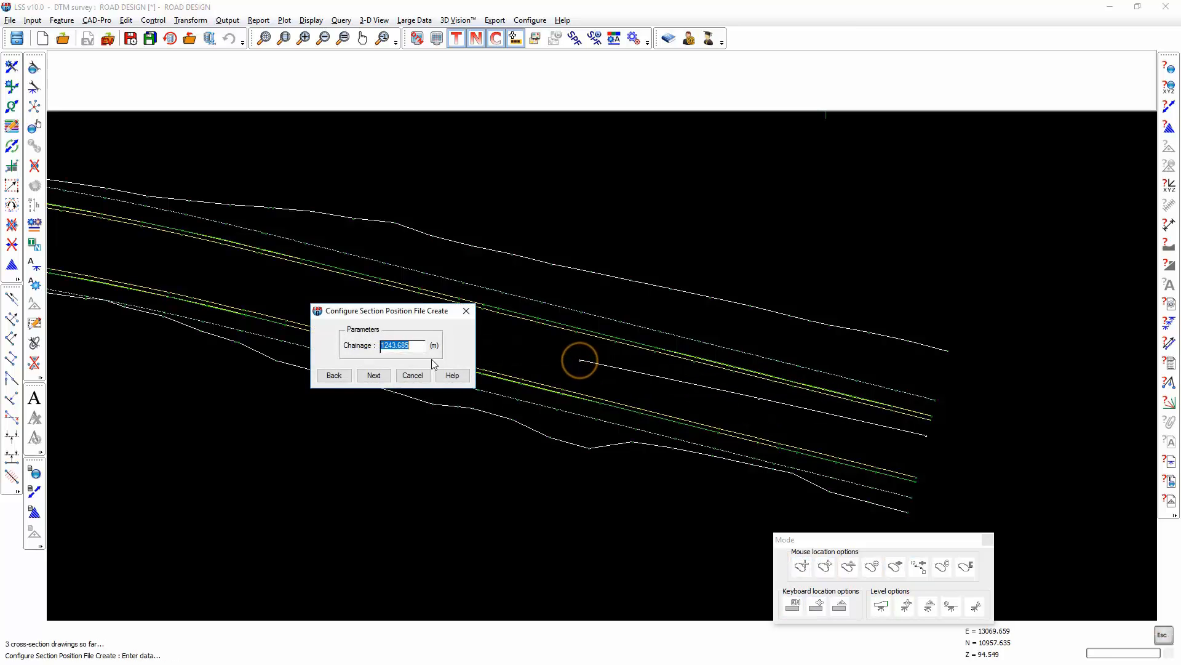
{"action": "left_click", "coordinate": [408, 346]}
{"action": "left_click_drag", "start_coordinate": [407, 346], "coordinate": [392, 347]}
{"action": "key", "text": "Return"}
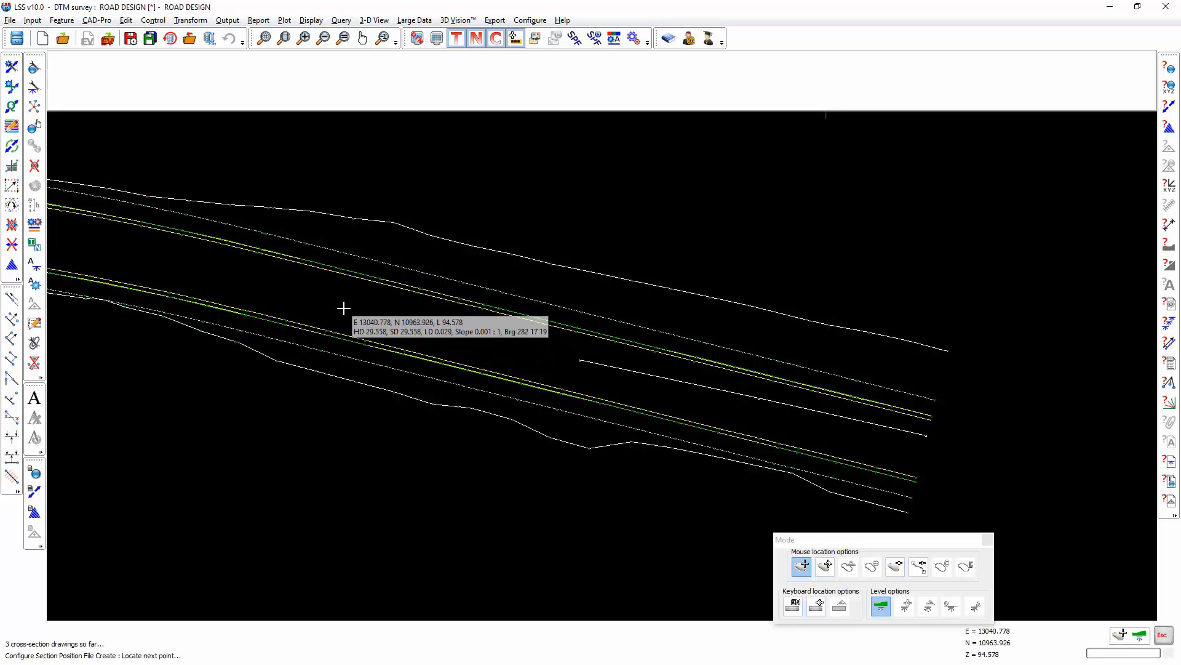
Locate a fourth point about 32 m further west, adjust its chainage, and end and save the SPF.
{"action": "left_click", "coordinate": [327, 298]}
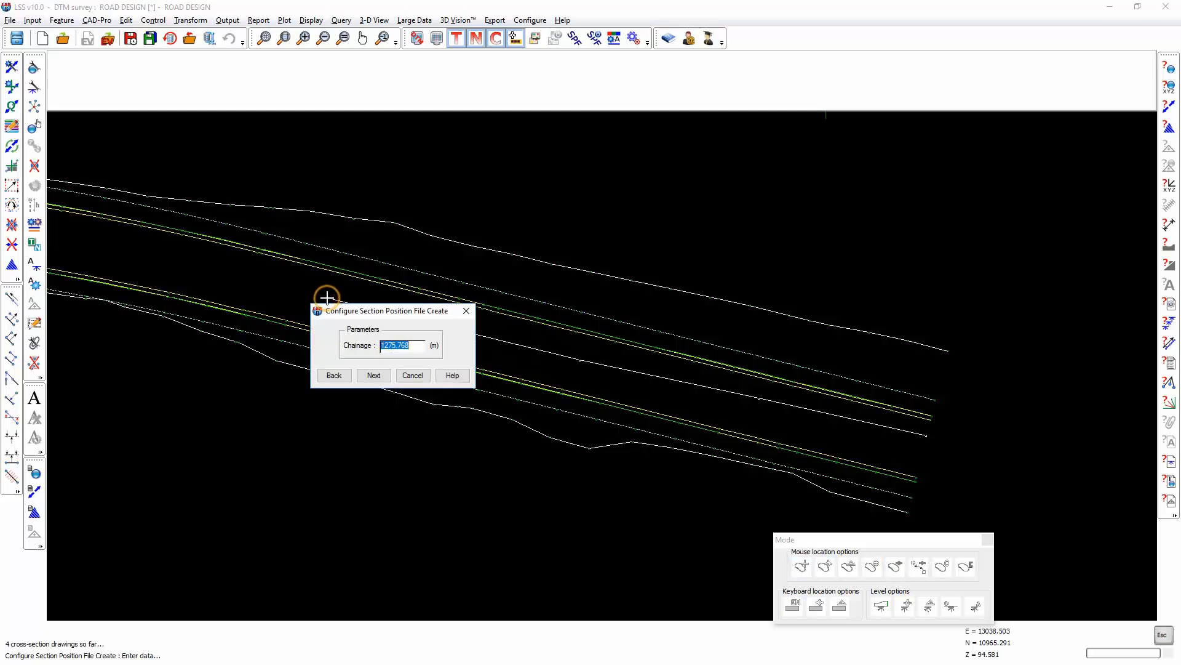
{"action": "left_click_drag", "start_coordinate": [413, 346], "coordinate": [395, 342]}
{"action": "left_click", "coordinate": [383, 374]}
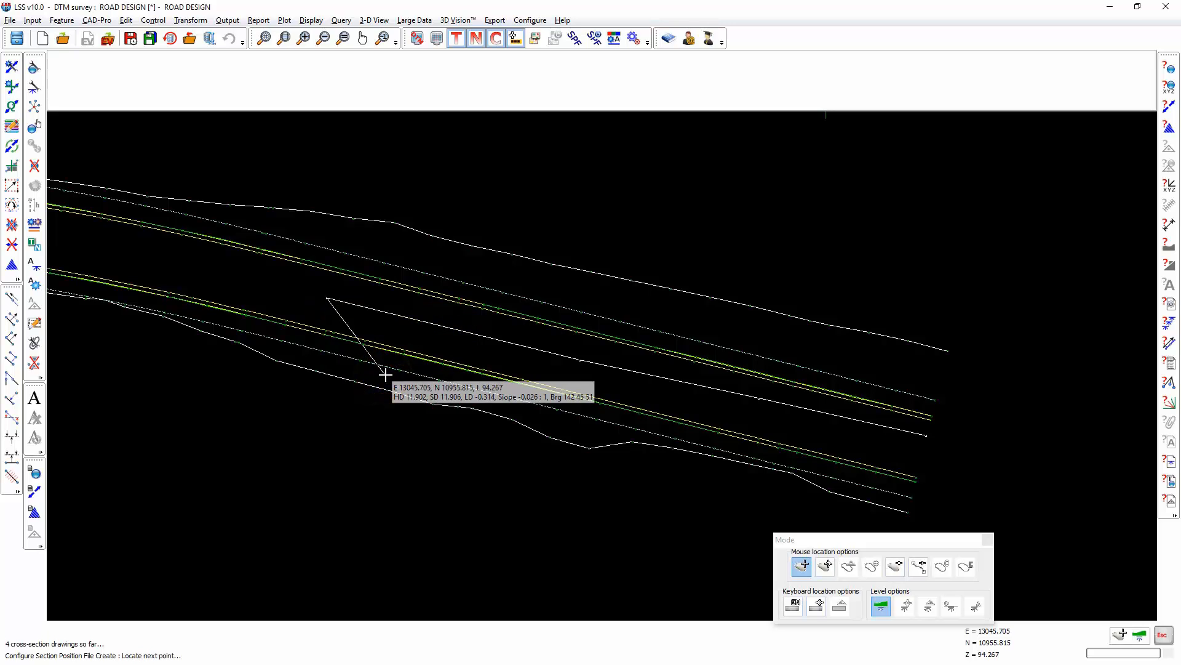
{"action": "right_click", "coordinate": [385, 374]}
{"action": "left_click", "coordinate": [247, 369]}
{"action": "left_click", "coordinate": [374, 462]}
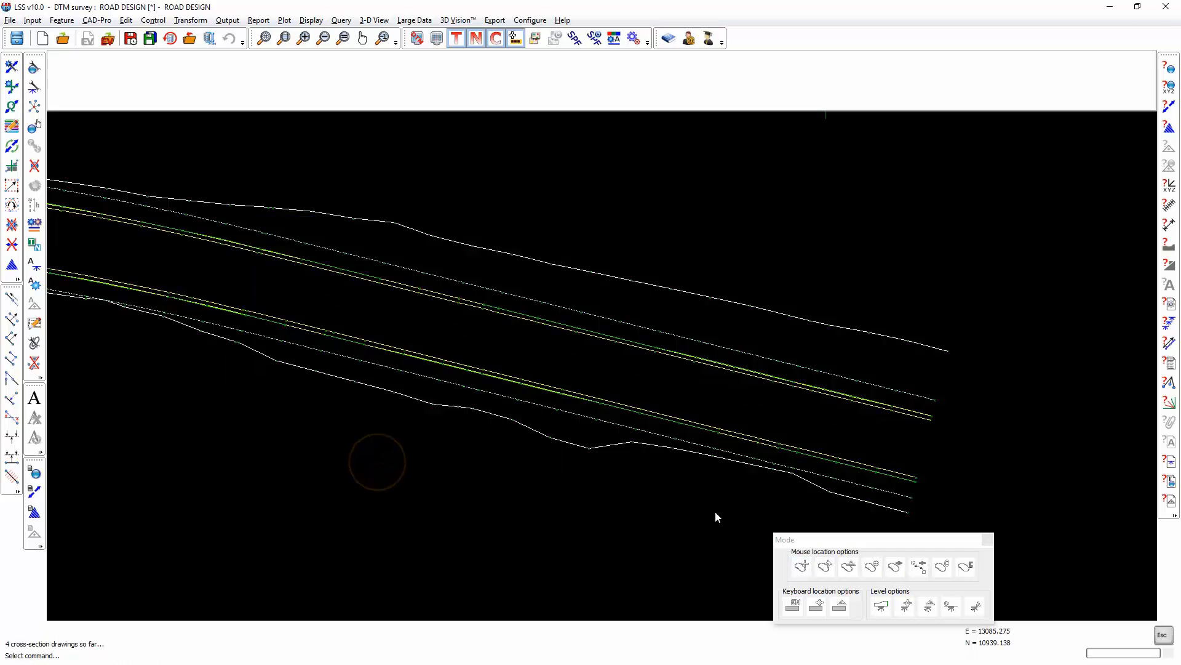
Over-display SECTION 3.SPF on the plan to check its cross sections.
{"action": "left_click", "coordinate": [574, 38]}
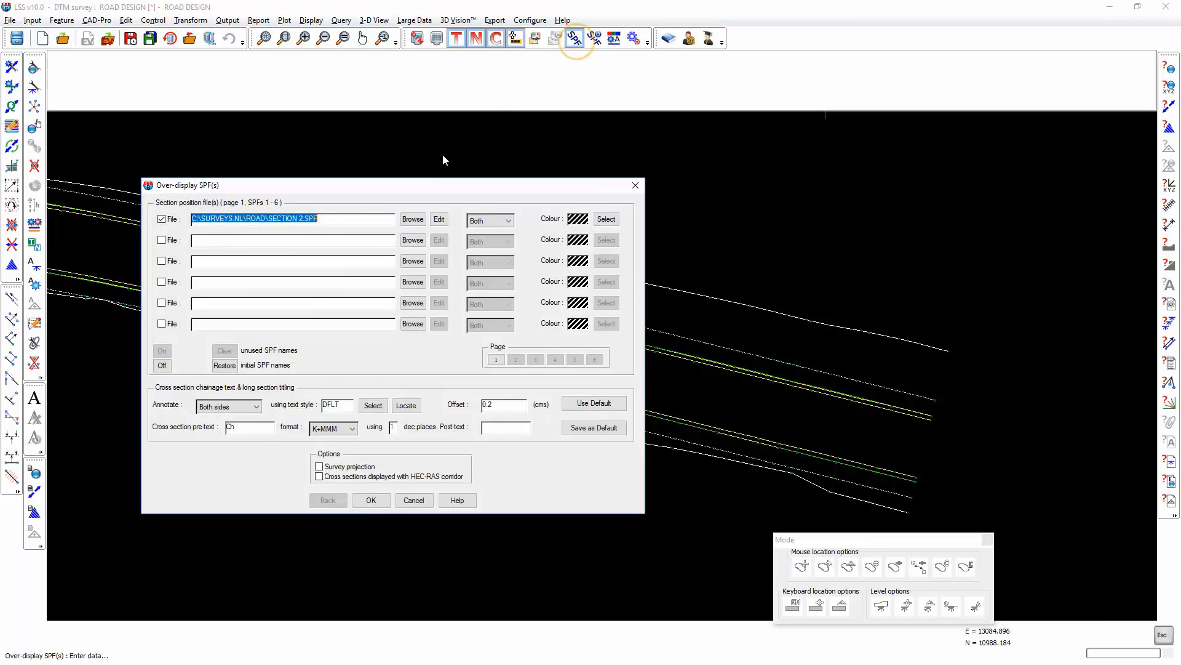
{"action": "left_click", "coordinate": [300, 218]}
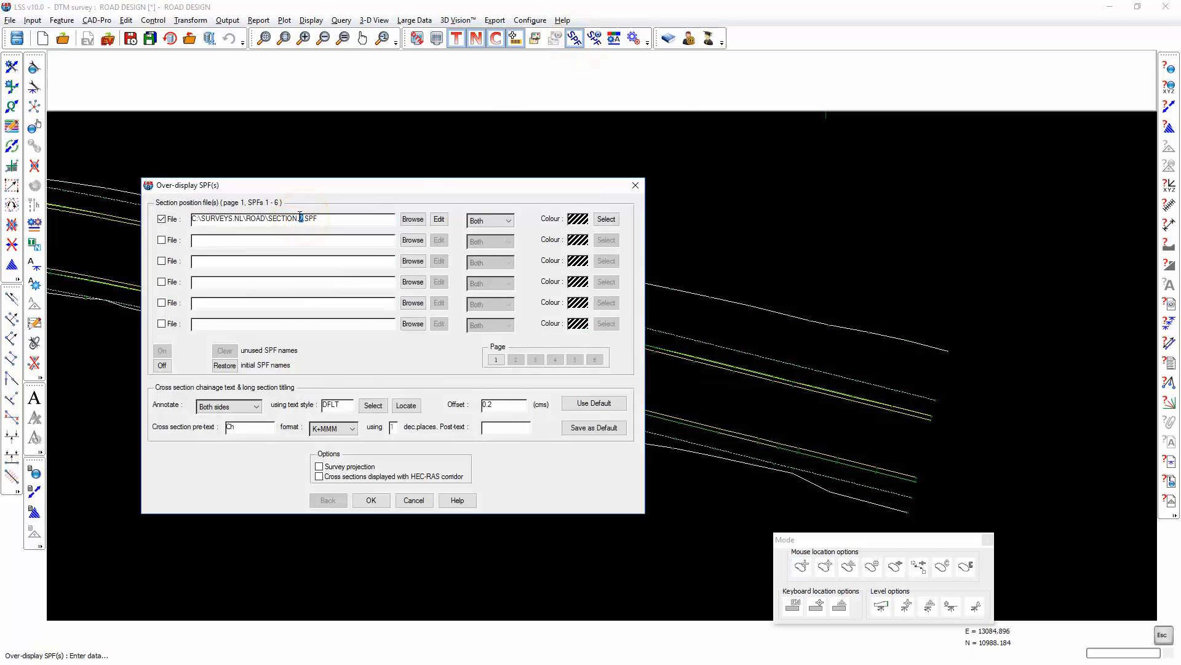
{"action": "key", "text": "Return"}
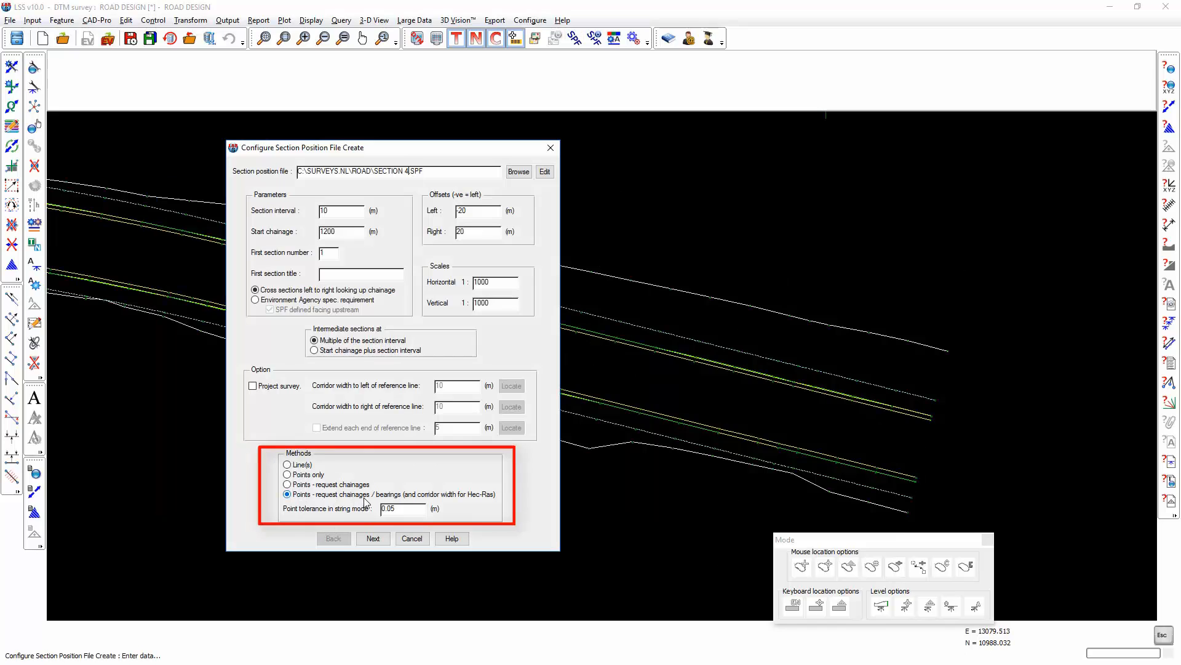
Start SECTION 4.SPF using Points - request chainages / bearings, snapping the first section to the northern road edge's eastern end, chainage 1200, directed at the outer boundary's end.
{"action": "left_click", "coordinate": [378, 537]}
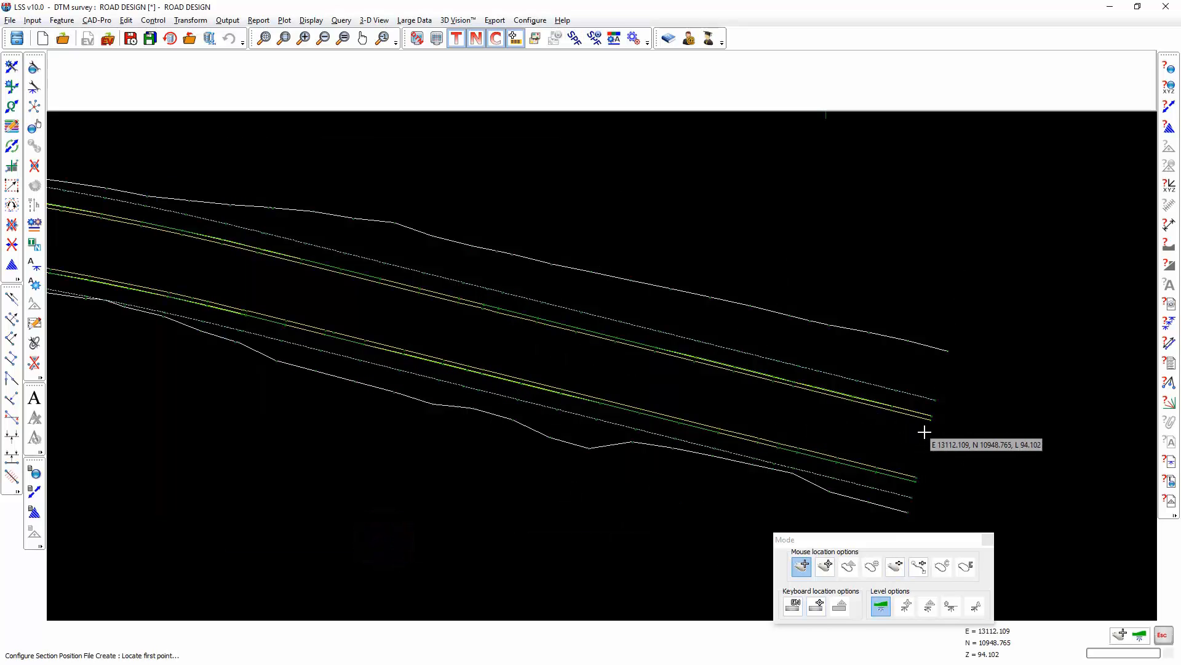
{"action": "left_click", "coordinate": [825, 567]}
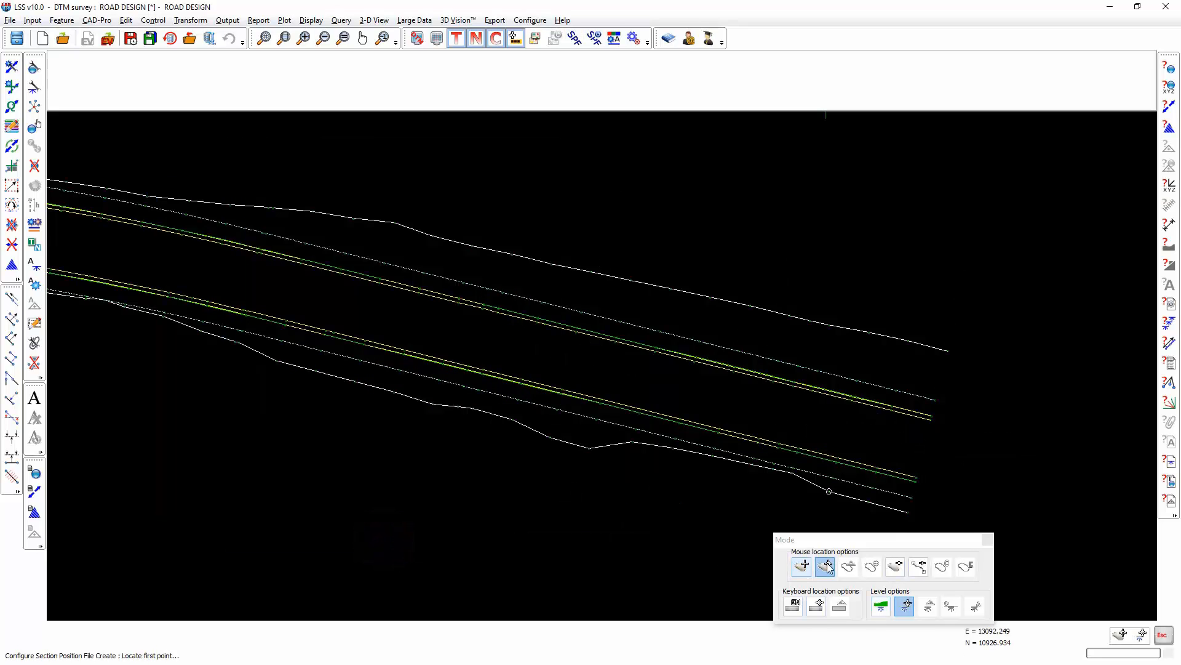
{"action": "left_click", "coordinate": [929, 424]}
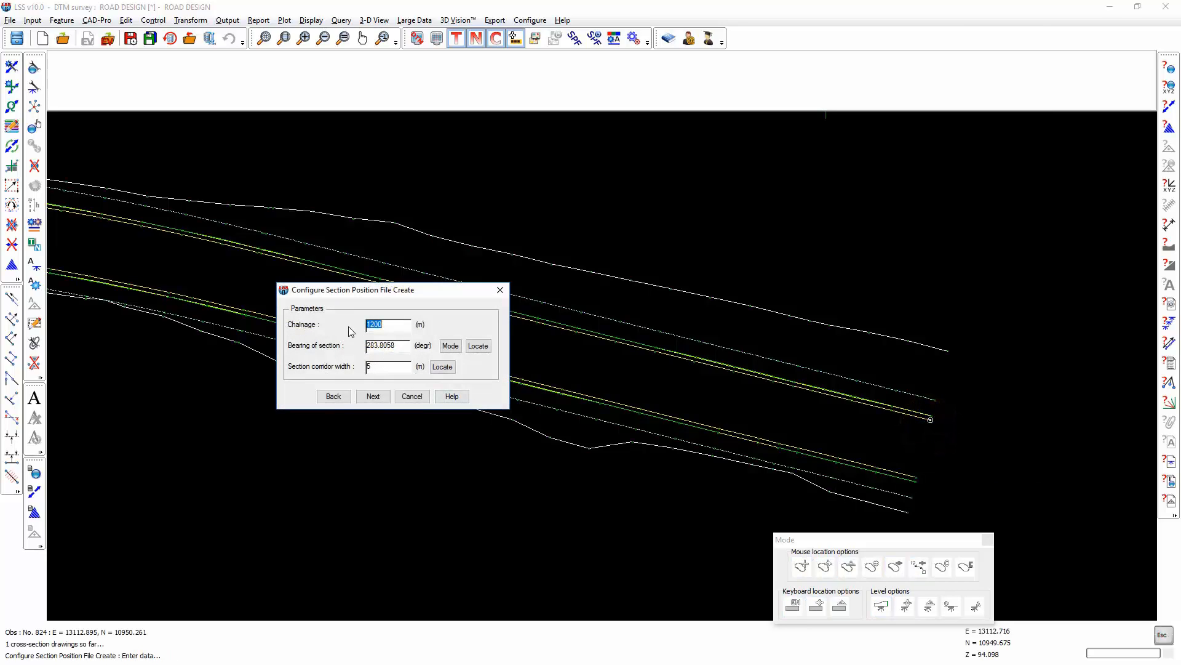
{"action": "left_click", "coordinate": [478, 345]}
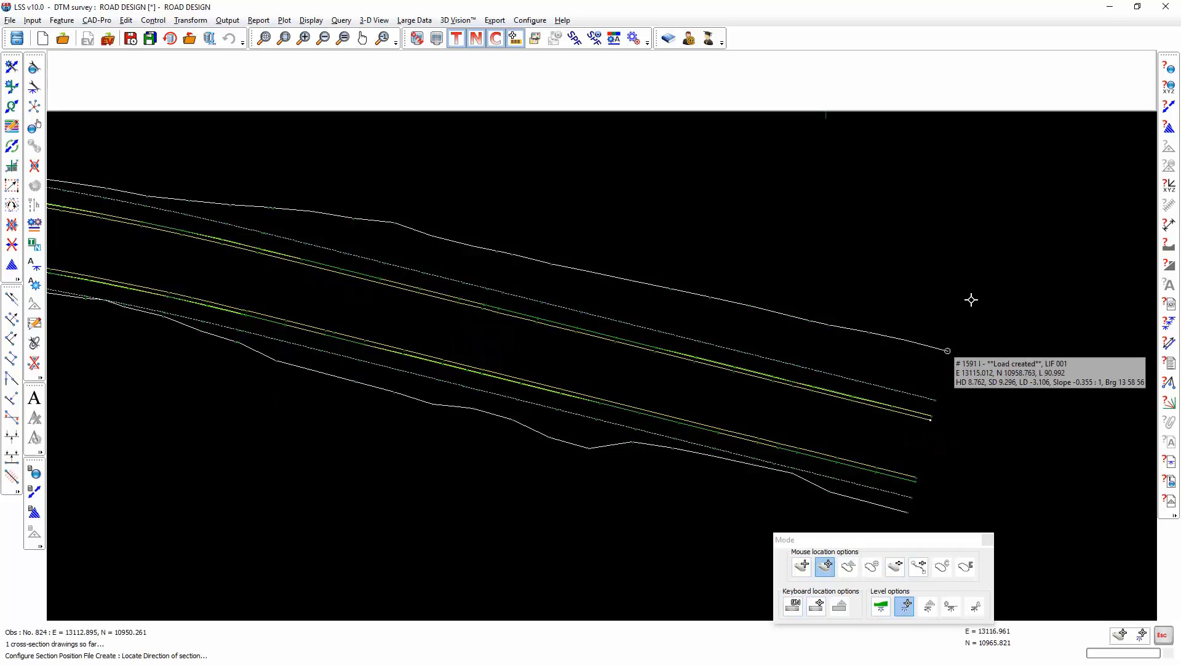
{"action": "left_click", "coordinate": [948, 350]}
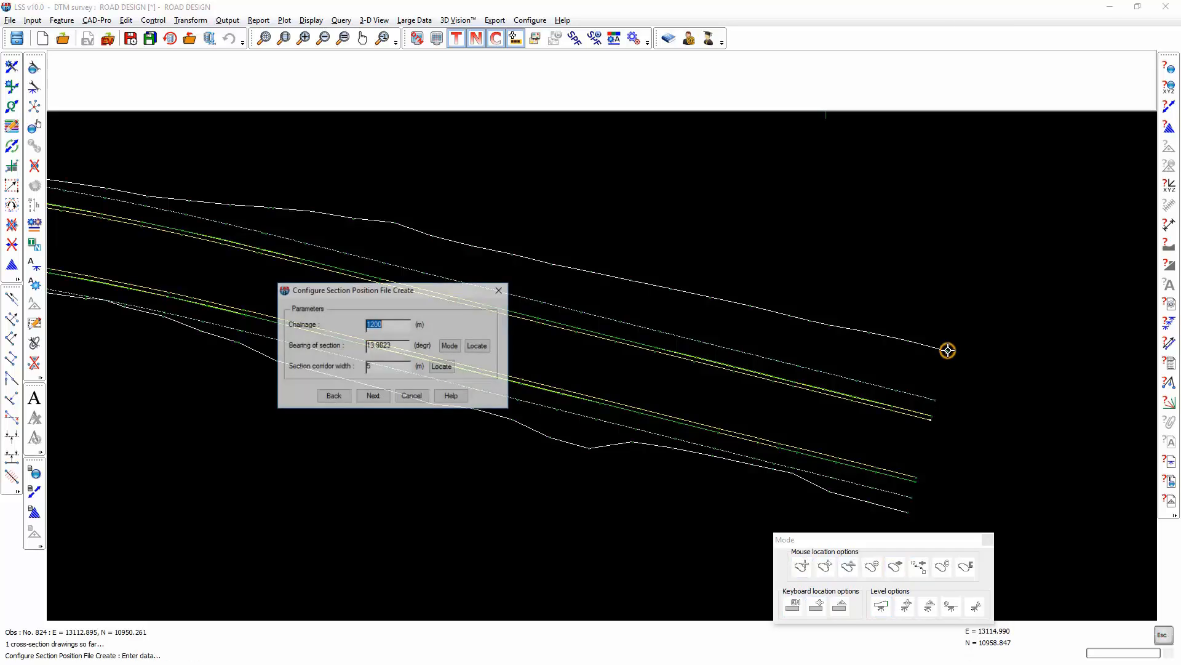
{"action": "left_click", "coordinate": [372, 396]}
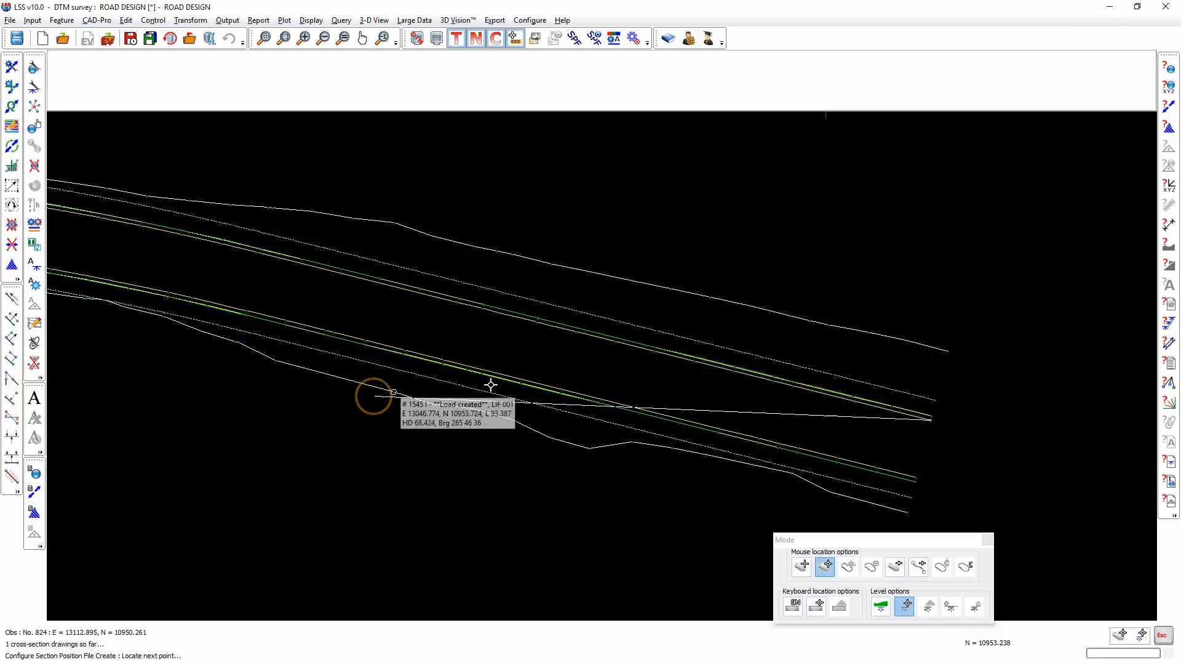
Snap the second section to the northern road edge at chainage 1235 and set its bearing to about 13.9 degrees with a free cursor direction.
{"action": "left_click", "coordinate": [654, 355]}
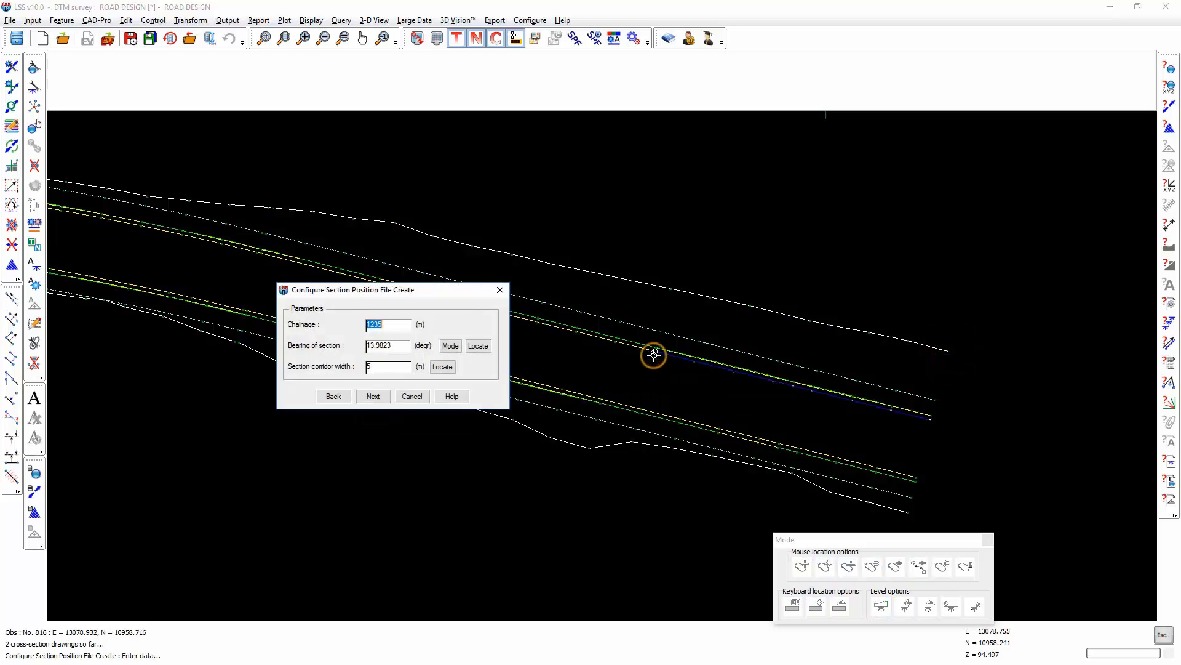
{"action": "left_click", "coordinate": [481, 349]}
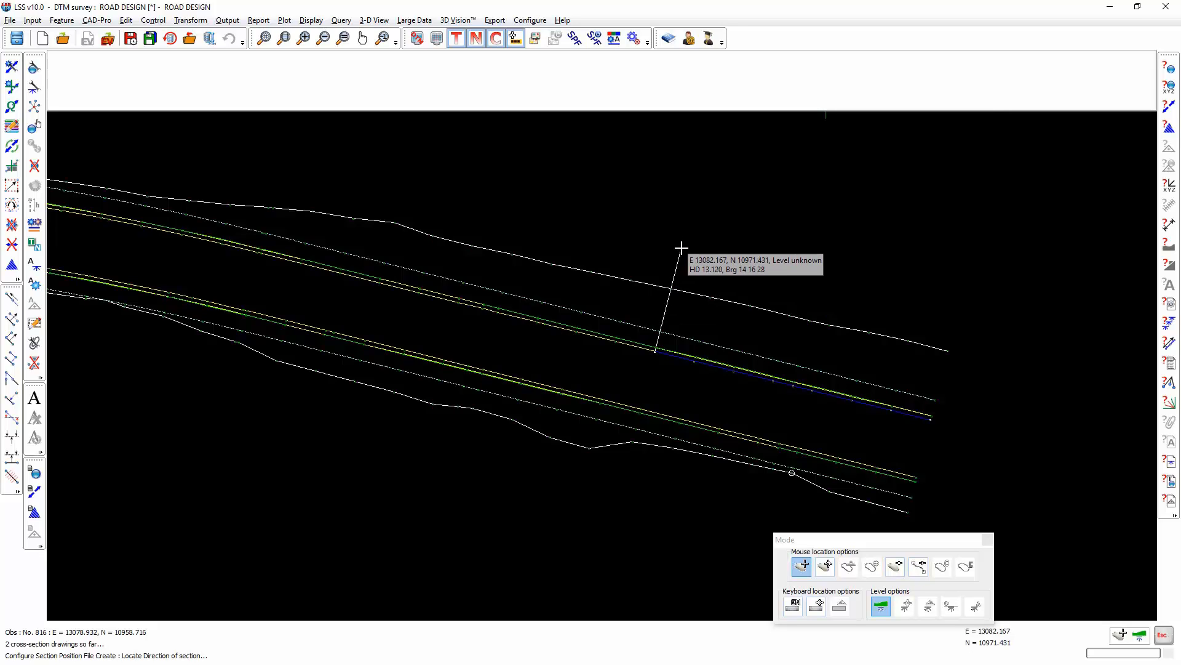
{"action": "left_click", "coordinate": [688, 218]}
{"action": "left_click", "coordinate": [377, 391]}
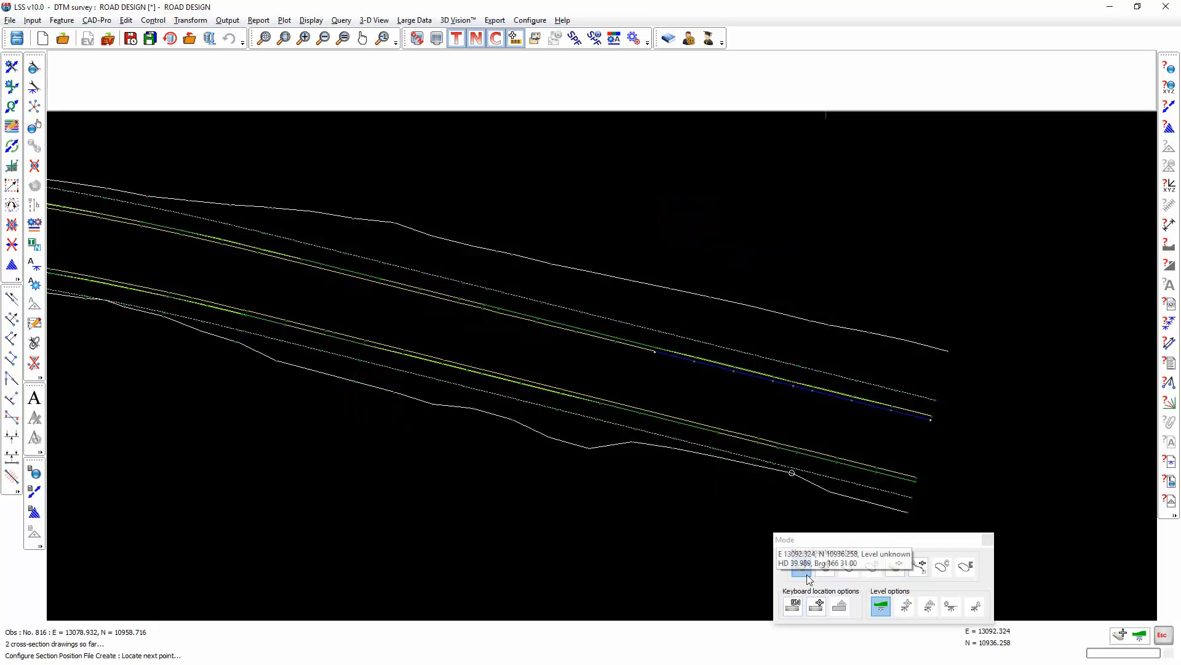
Snap the third section to the northern road edge at chainage 1265, set its bearing to about 48.5 degrees, and end and save the SPF.
{"action": "left_click", "coordinate": [825, 565]}
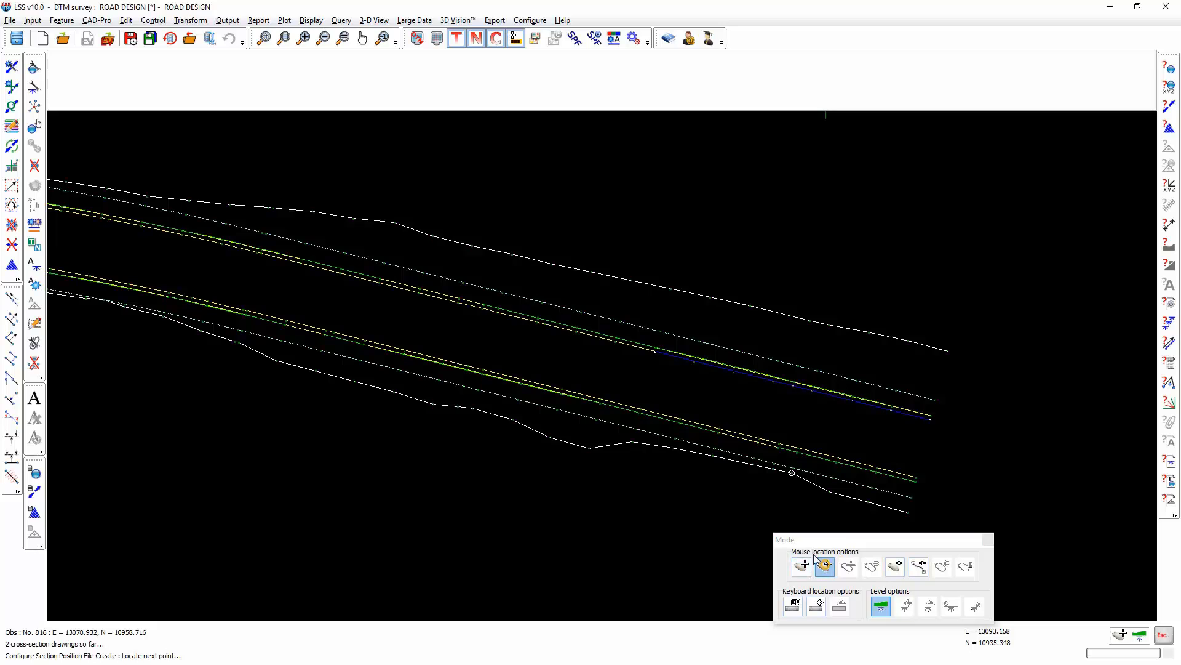
{"action": "left_click", "coordinate": [429, 299]}
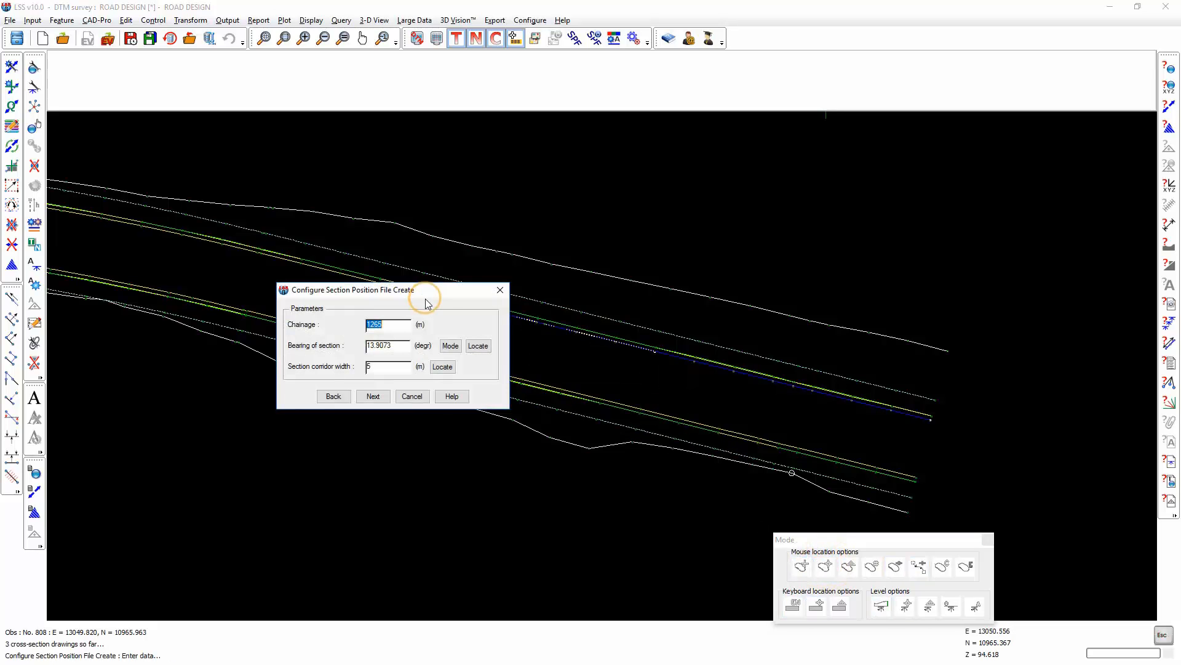
{"action": "left_click", "coordinate": [478, 346]}
{"action": "left_click", "coordinate": [801, 566]}
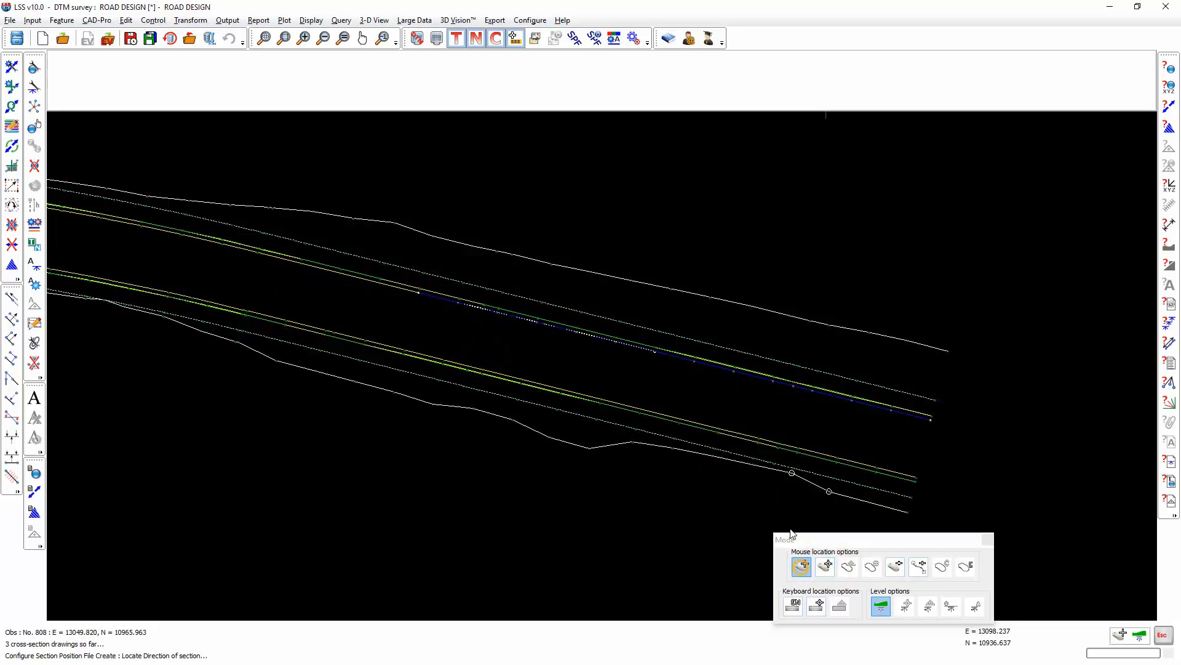
{"action": "left_click", "coordinate": [545, 180]}
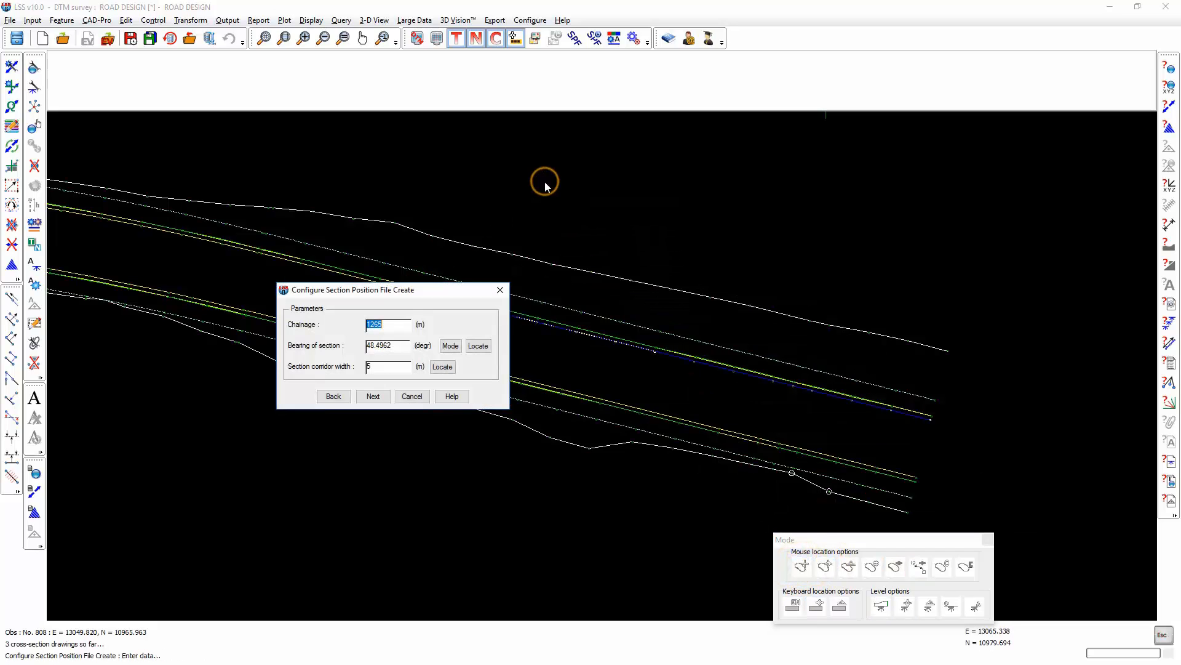
{"action": "left_click", "coordinate": [374, 397]}
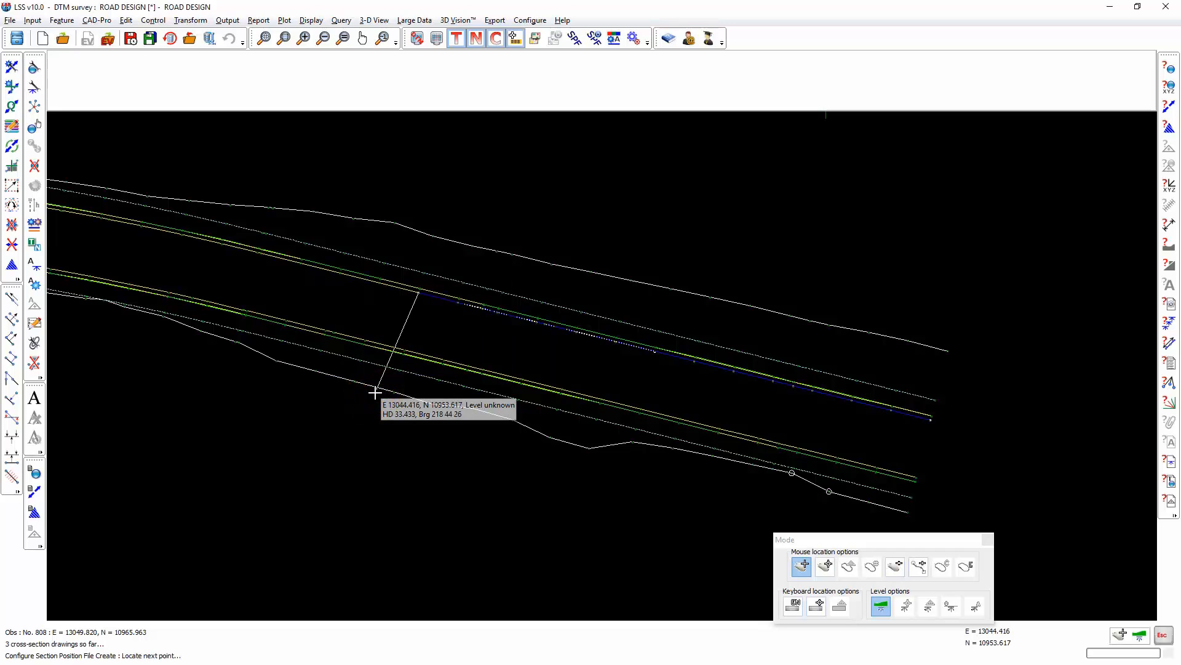
{"action": "left_click", "coordinate": [247, 368]}
{"action": "left_click", "coordinate": [374, 462]}
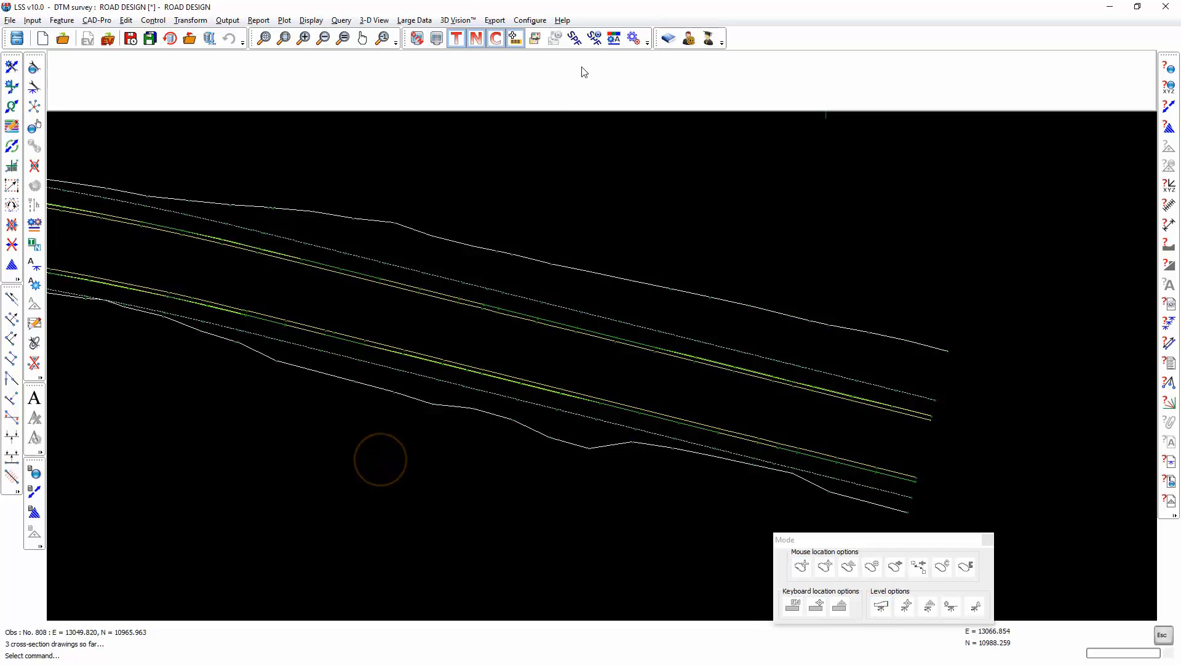
Over-display SECTION 4.SPF on the plan to check the direction of its cross sections.
{"action": "left_click", "coordinate": [574, 38]}
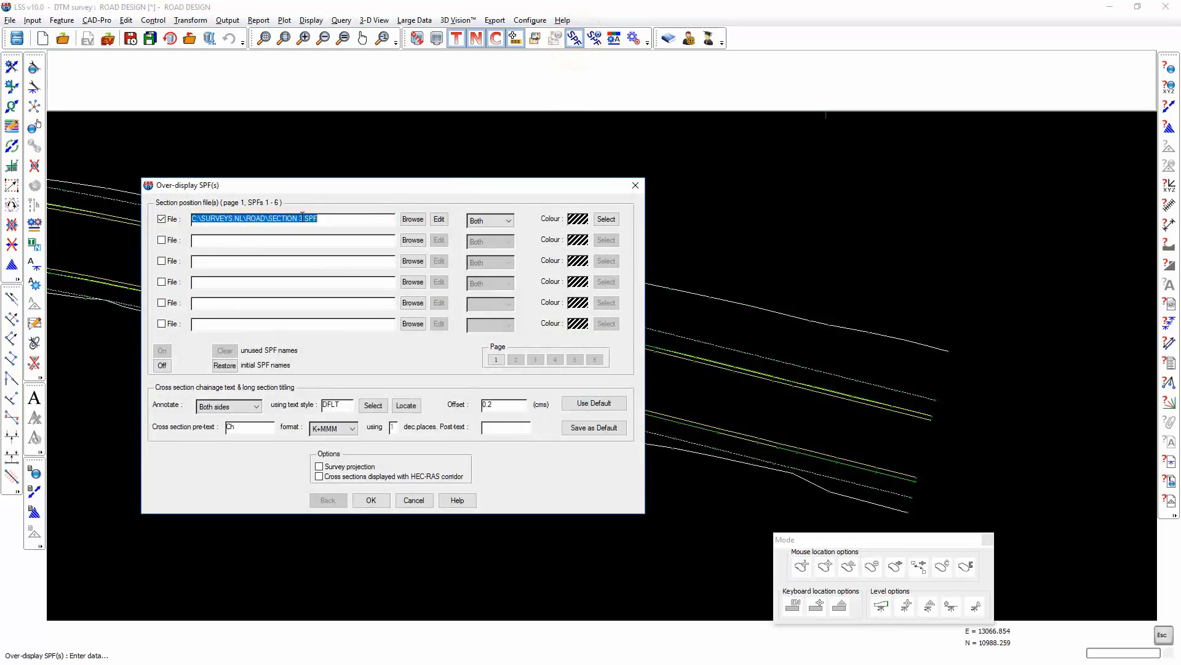
{"action": "left_click", "coordinate": [303, 218]}
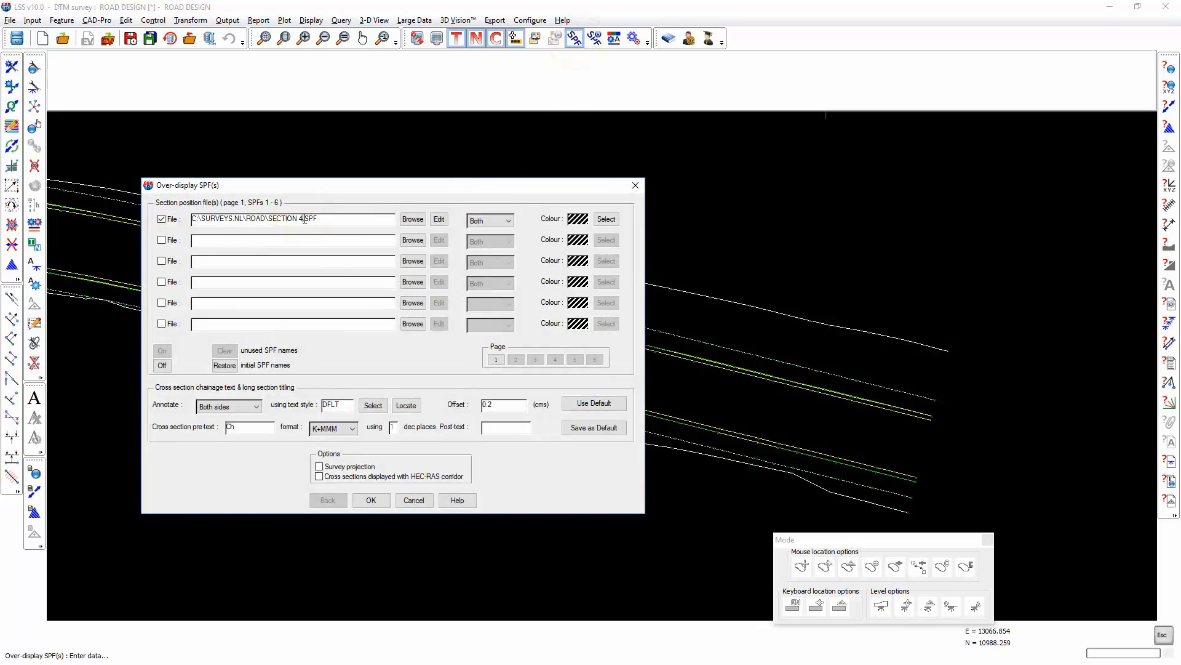
{"action": "key", "text": "Return"}
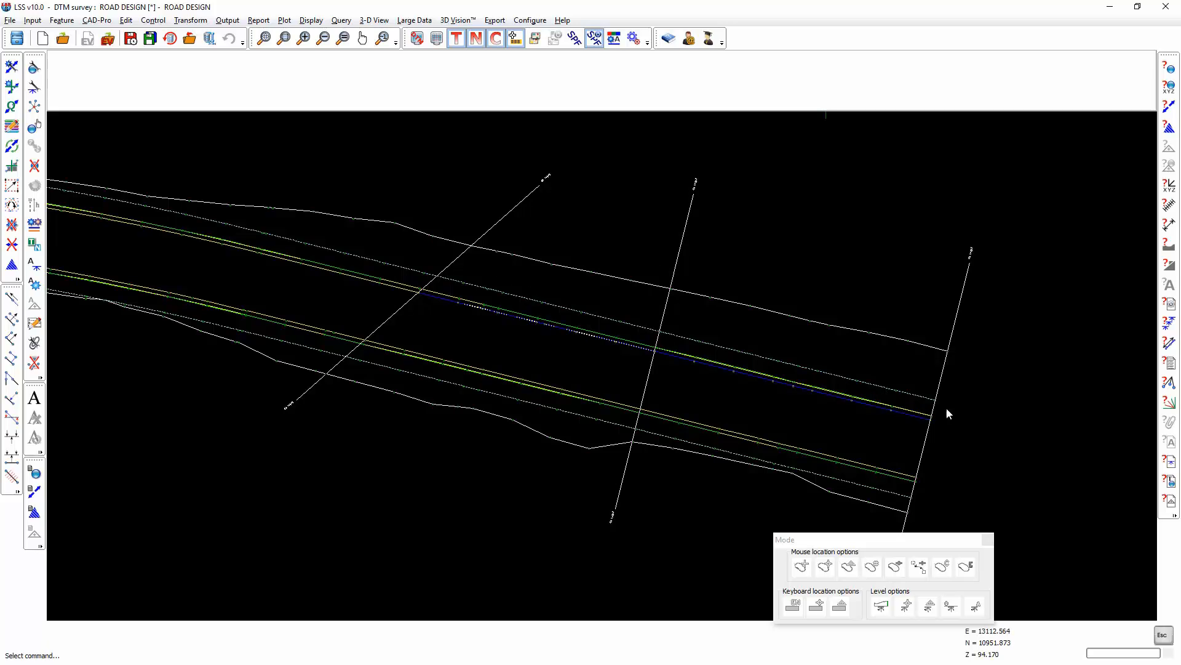